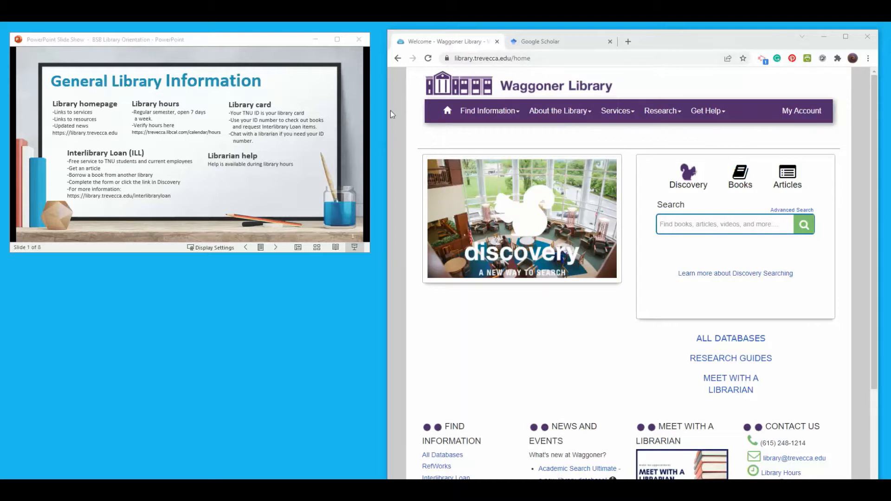
- Examine the Waggoner Library homepage's navigation menus, quick links, and contact and library hours section
left_click(443, 111)
mouse_move(466, 112)
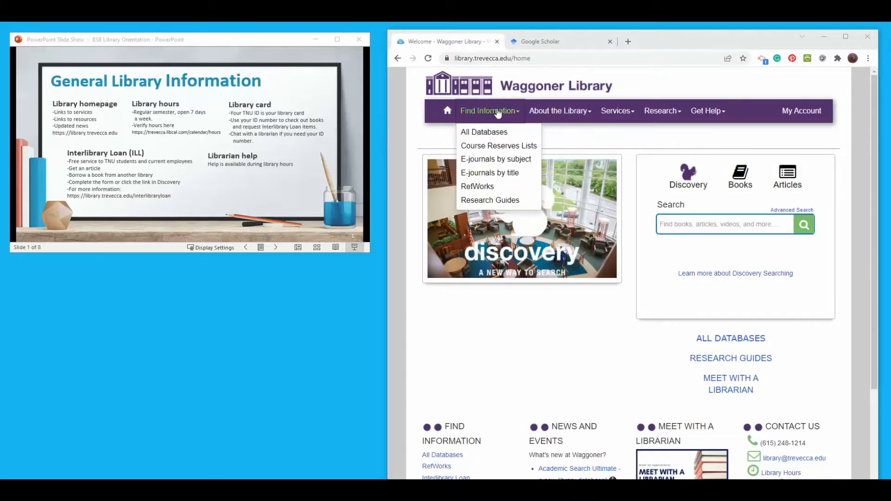
mouse_move(541, 114)
mouse_move(612, 115)
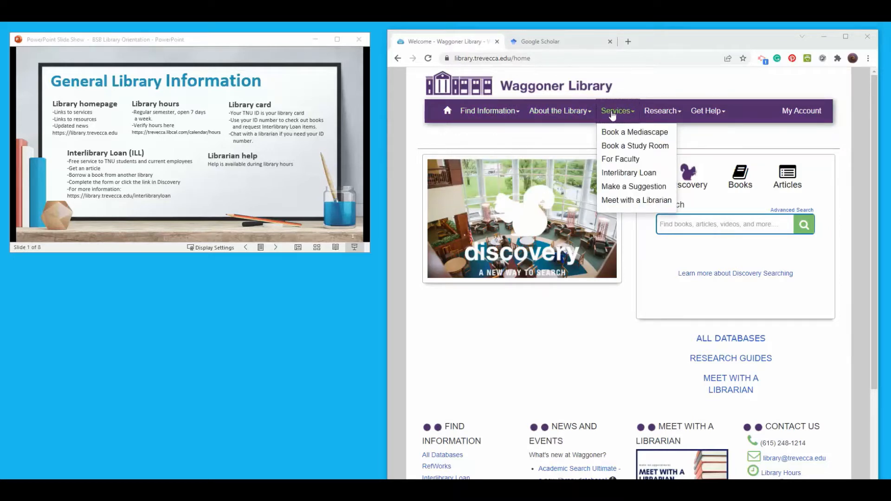
mouse_move(664, 116)
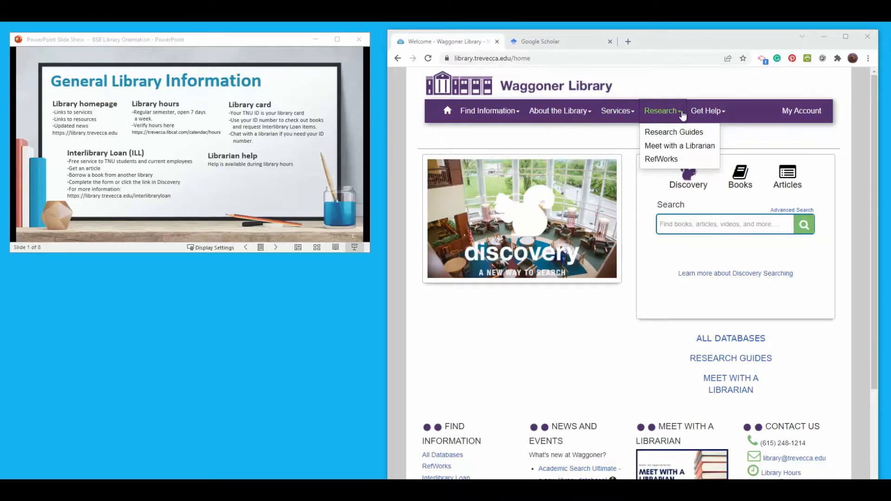
mouse_move(700, 117)
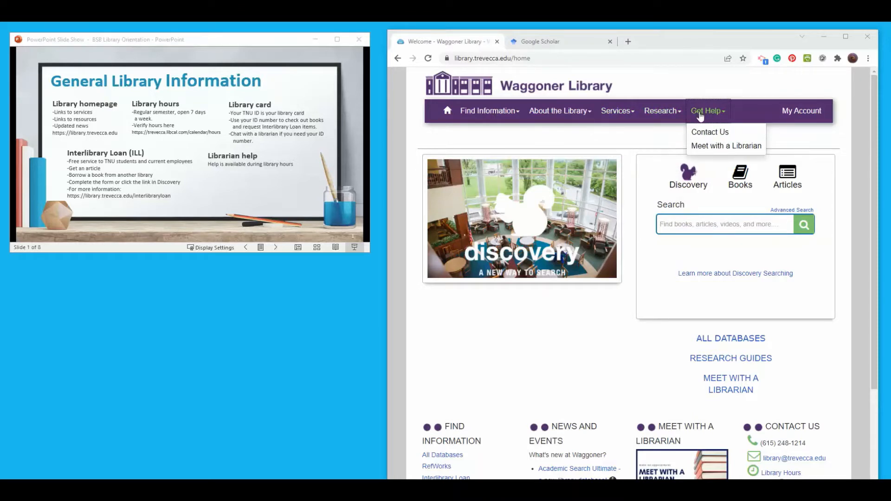
scroll(531, 343, "down", 1)
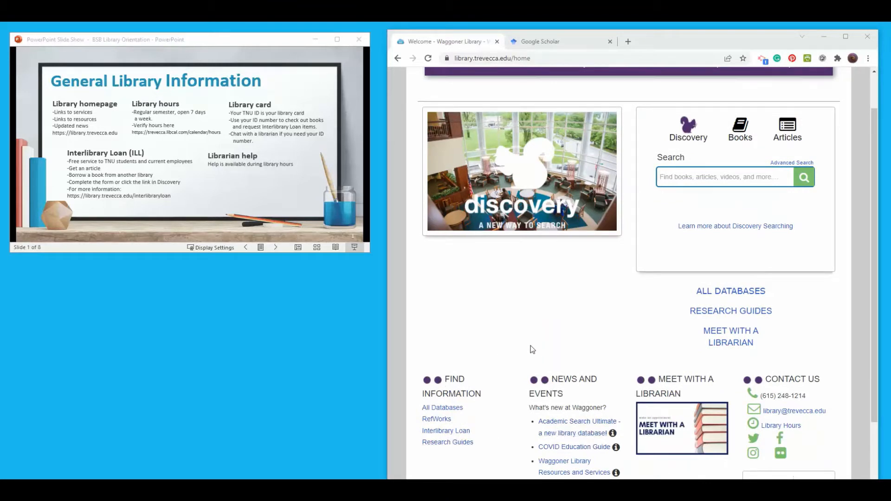
scroll(536, 346, "up", 1)
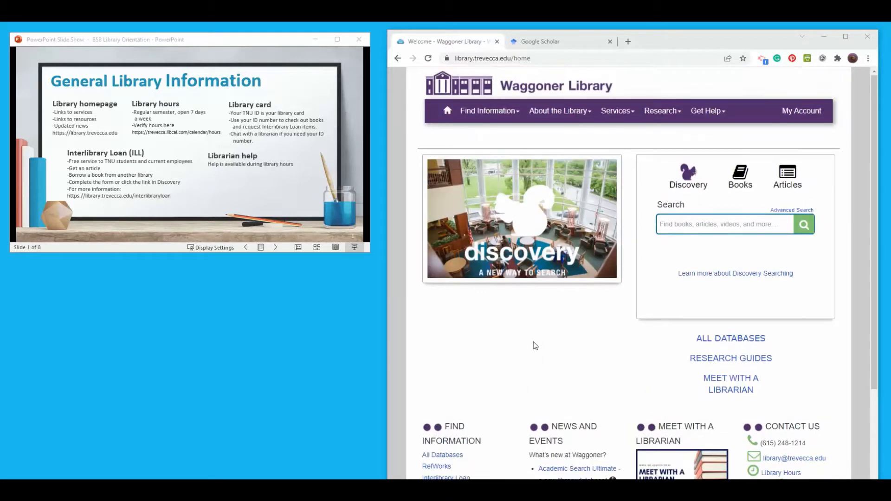
scroll(614, 352, "down", 2)
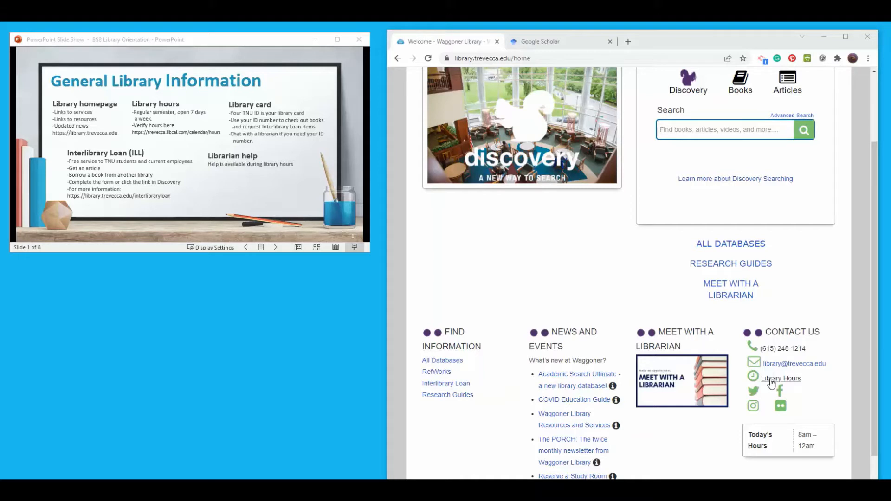
scroll(519, 287, "up", 3)
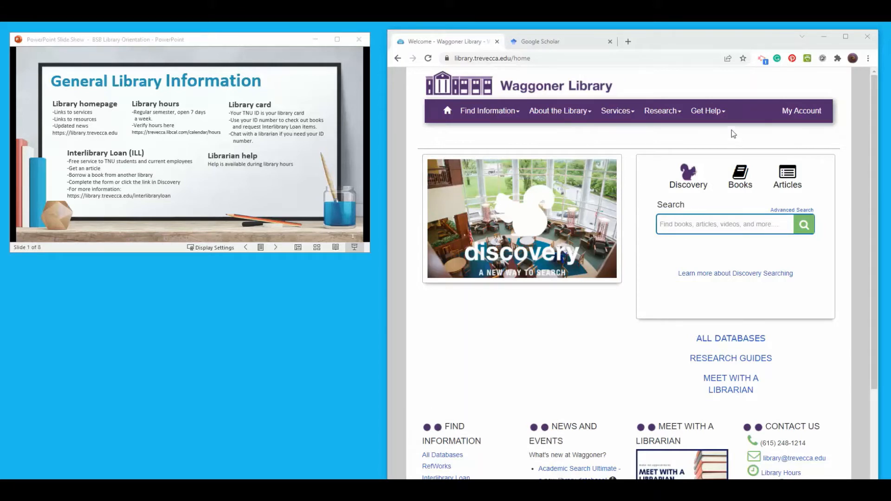
- Open the library's Meet with a Librarian contact page, then return to the library homepage
mouse_move(617, 114)
left_click(727, 104)
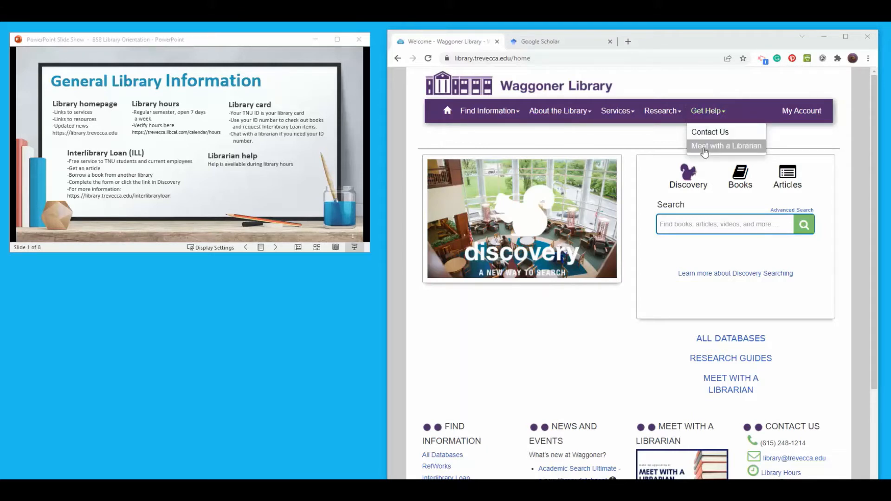
left_click(705, 147)
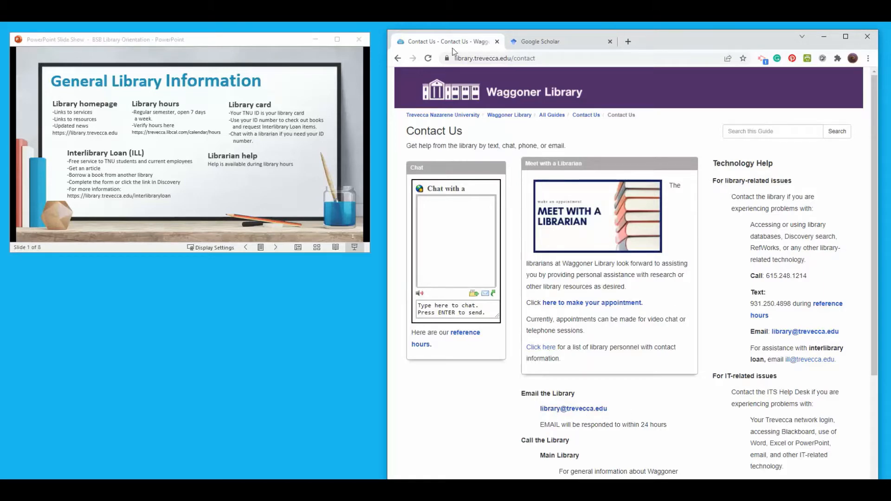
left_click(398, 58)
- Advance the PowerPoint slide show to Discovery Searching, and run a Discovery search for "leadership and women" from the library homepage
left_click(276, 247)
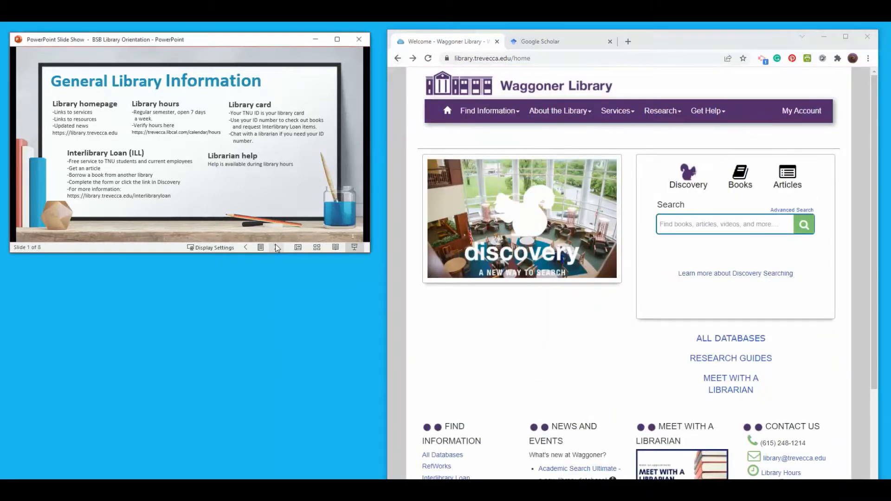
left_click(276, 247)
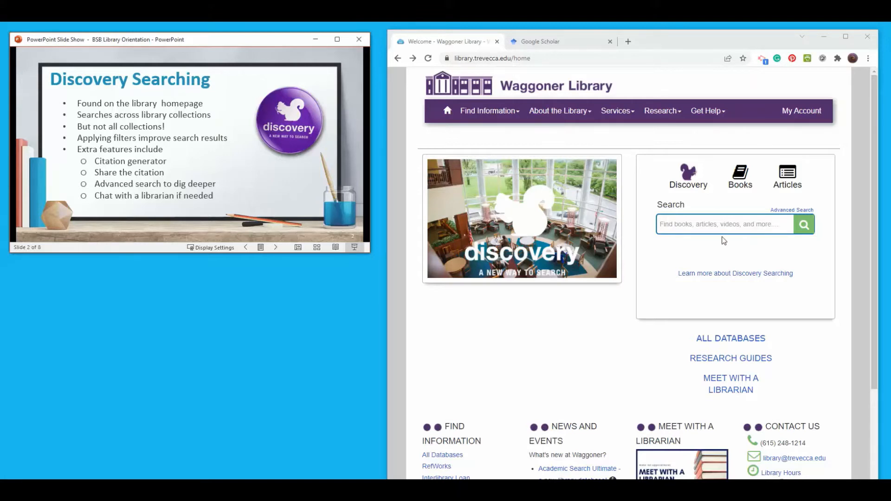
left_click(697, 223)
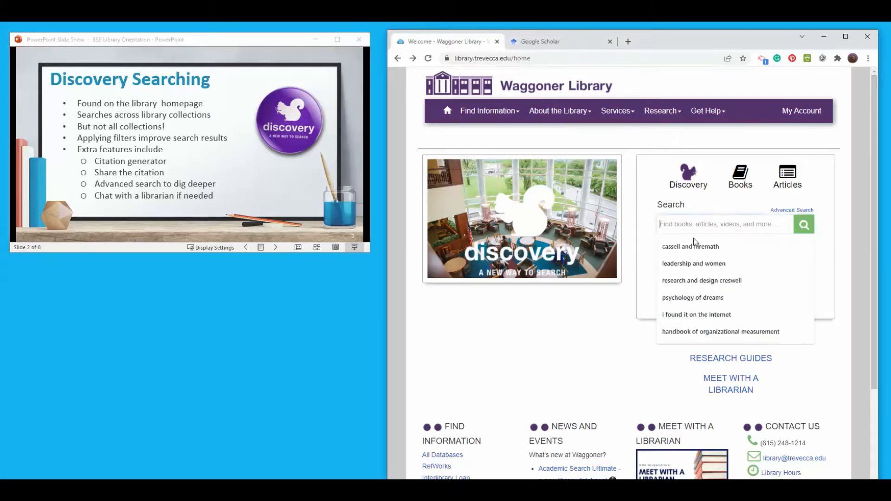
left_click(691, 263)
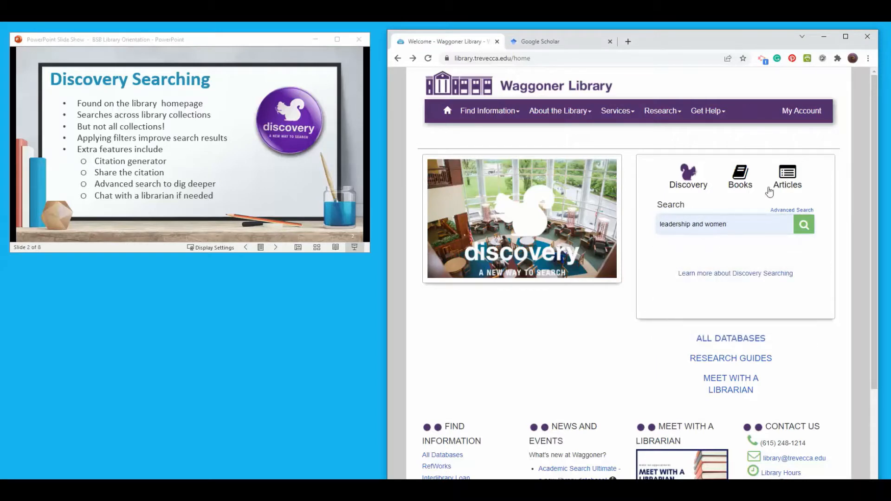
left_click(804, 225)
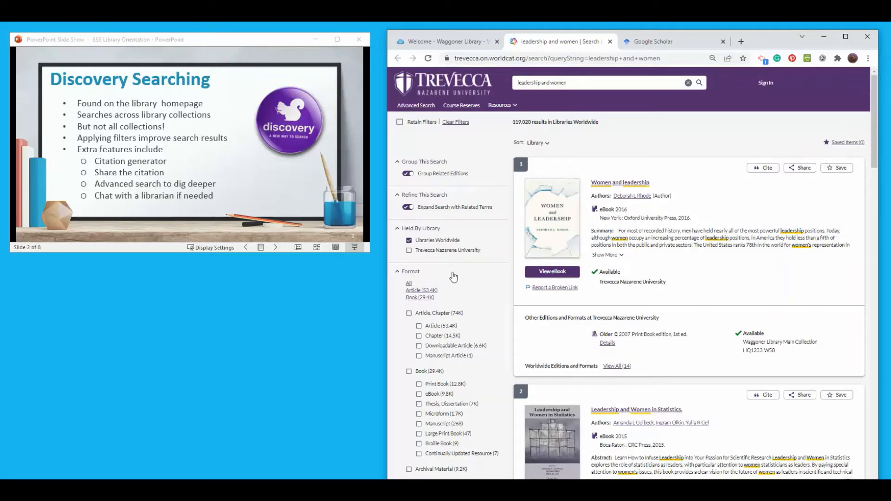
- Limit the search results to items held by Trevecca Nazarene University
left_click(413, 252)
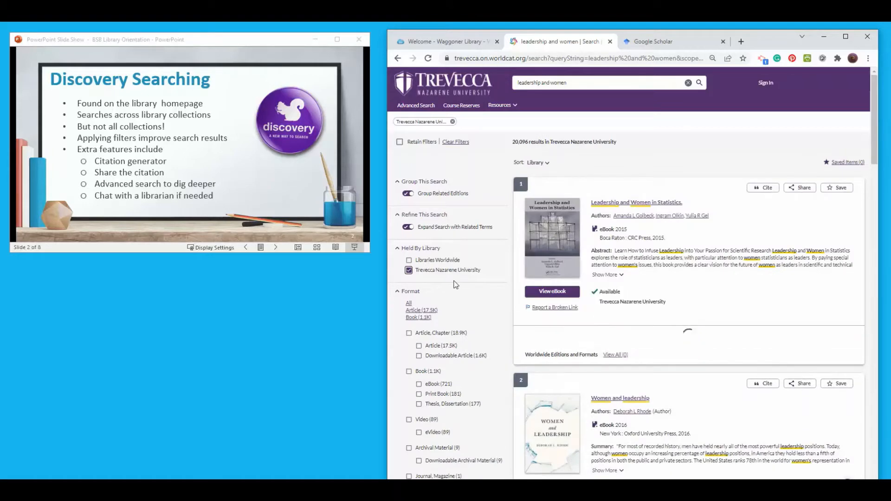
scroll(464, 281, "down", 1)
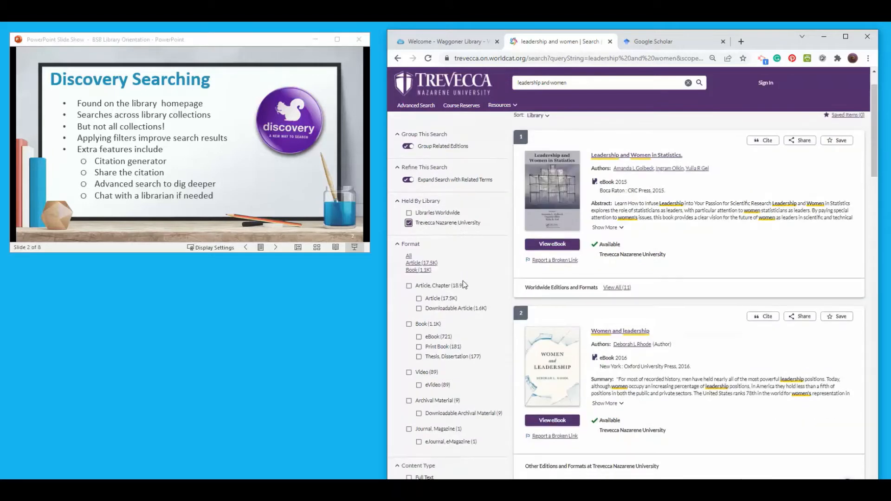
left_click(484, 257)
- View the APA 7th ed. citation for "Leadership and Women in Statistics" and its sharing options, closing both dialogs
left_click(765, 140)
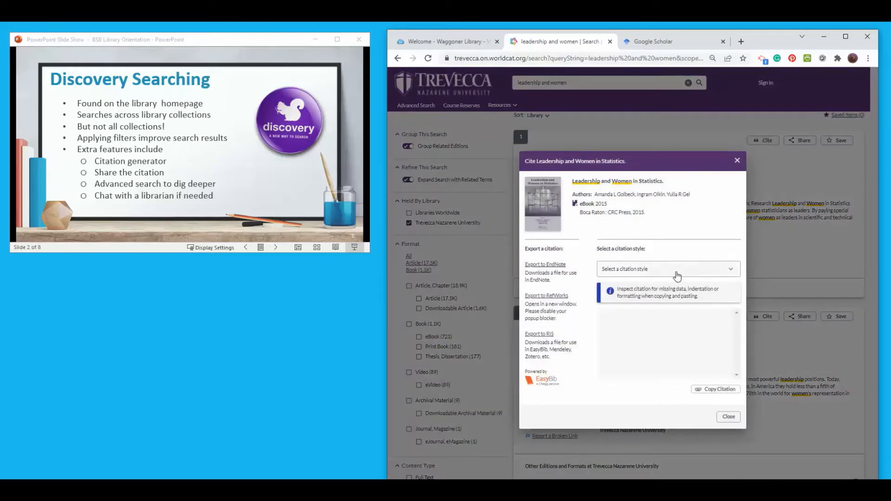
left_click(677, 277)
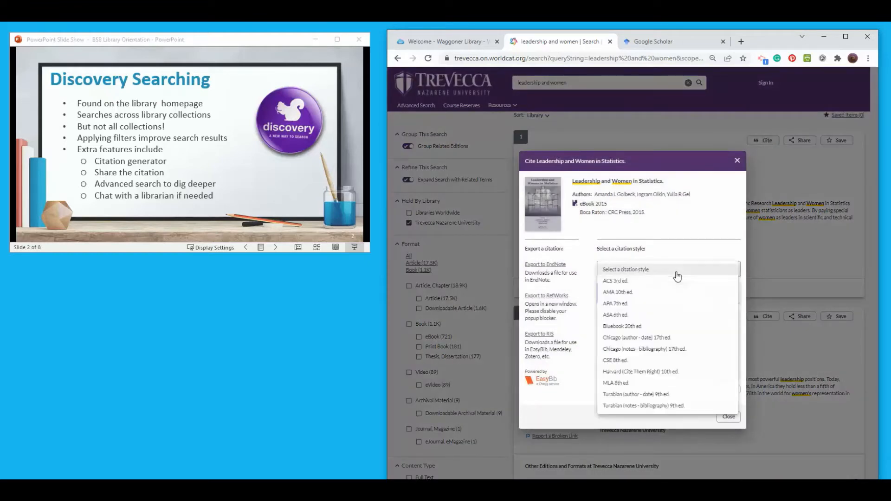
left_click(613, 305)
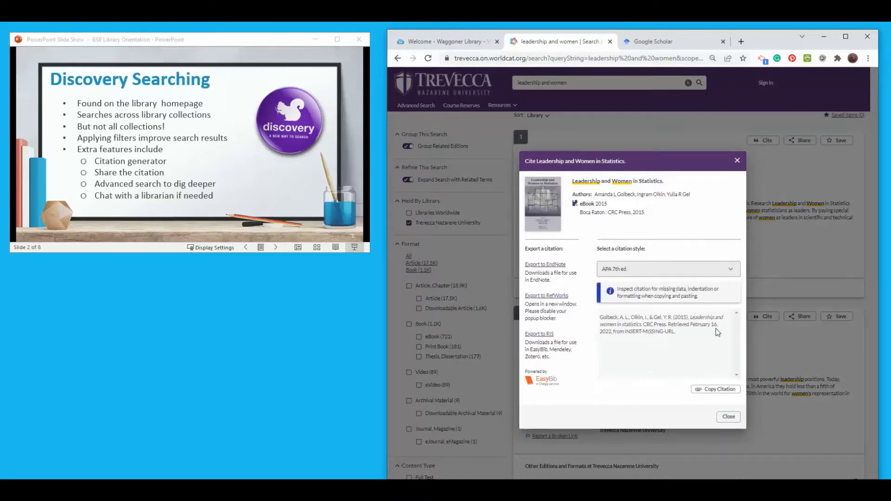
left_click(729, 418)
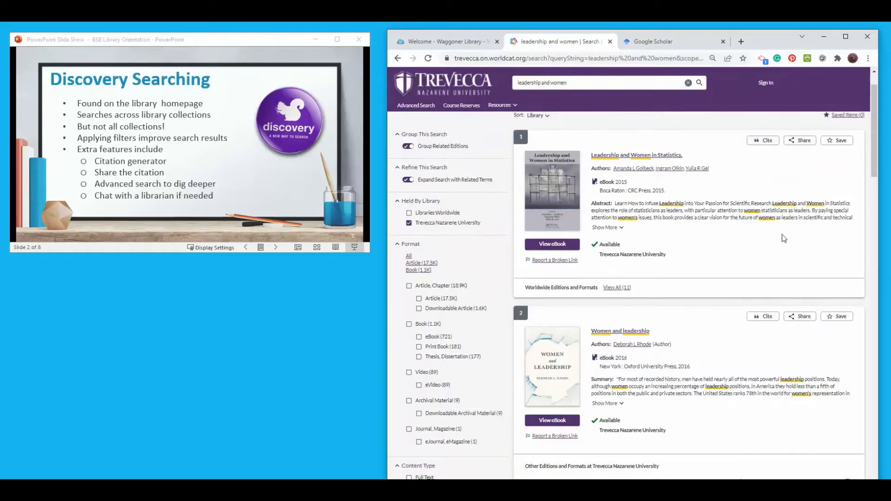
left_click(794, 146)
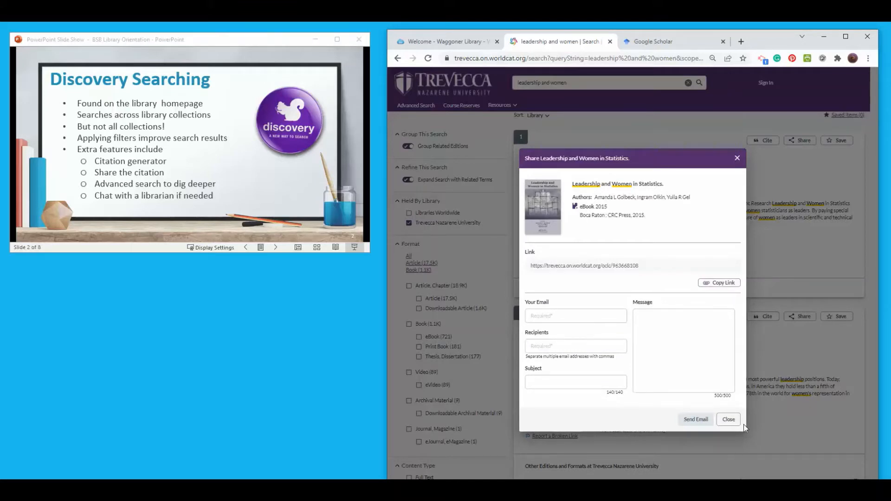
left_click(729, 419)
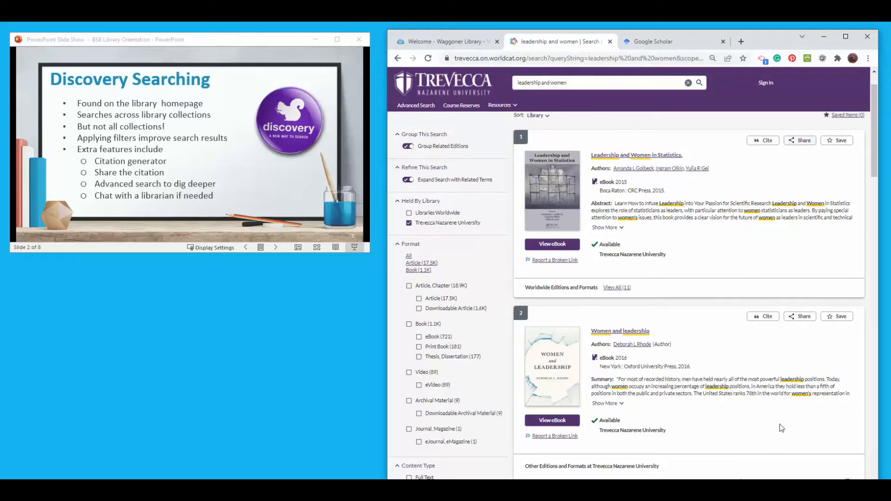
- Open the librarian chat window from the search results, move it beside the results, and close it
scroll(779, 424, "down", 1)
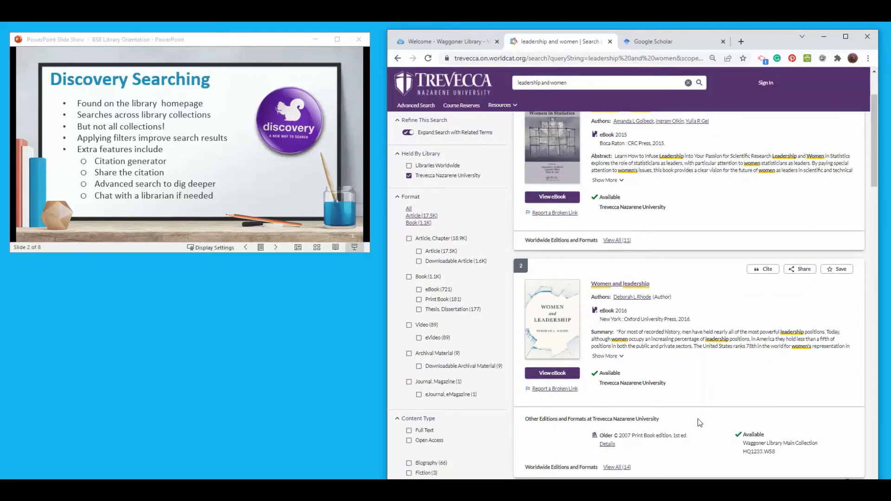
scroll(699, 422, "down", 2)
scroll(699, 422, "up", 2)
left_click(822, 482)
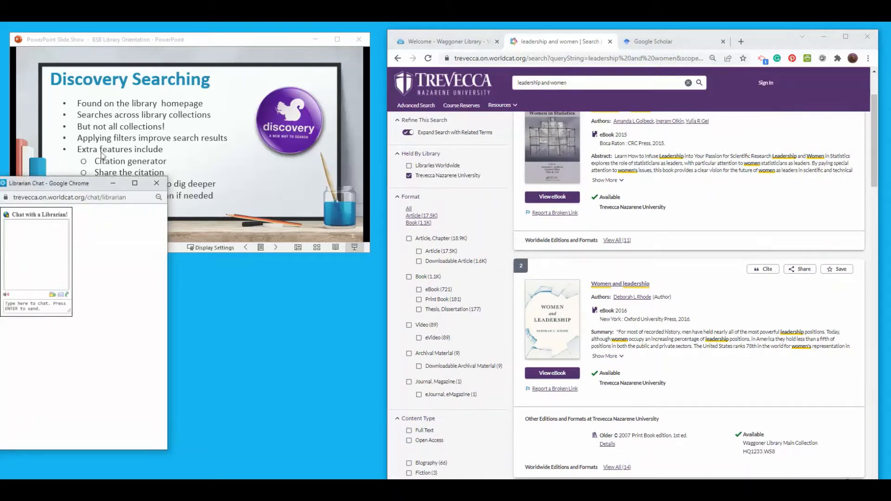
left_click_drag(107, 186, 409, 203)
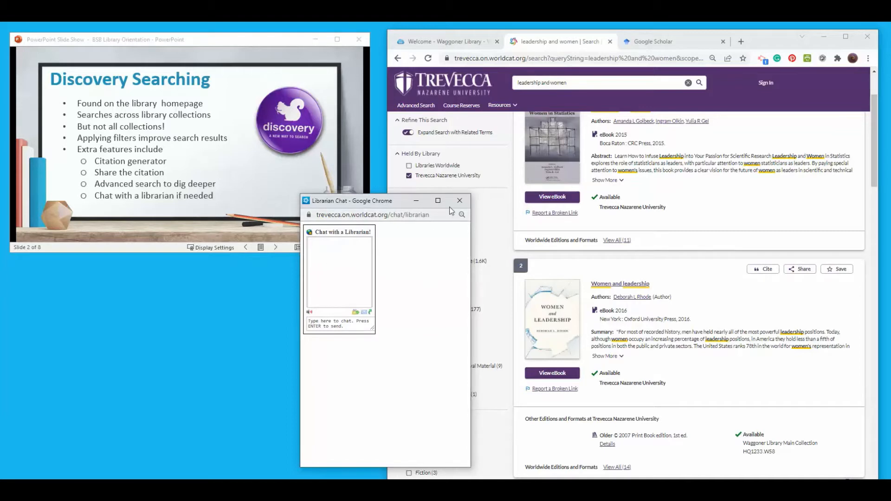
left_click(468, 200)
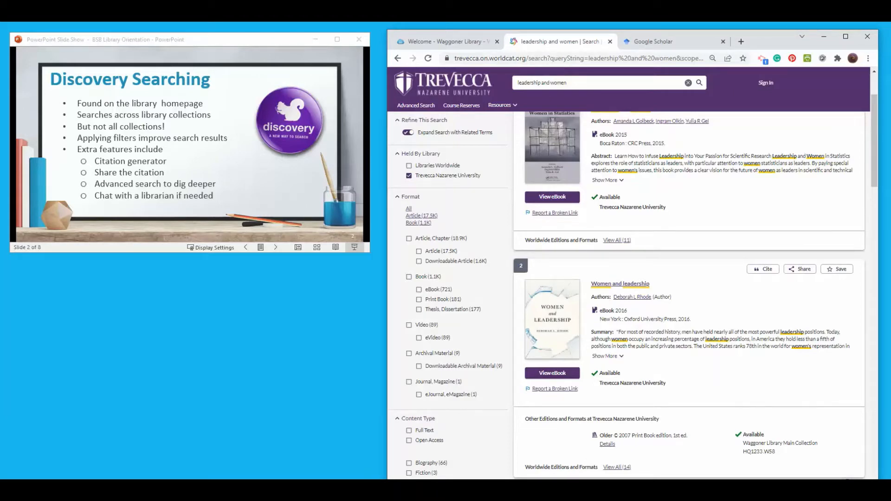
- Advance the PowerPoint slide show to the Books slide and filter the Discovery results by the Book format
left_click(275, 247)
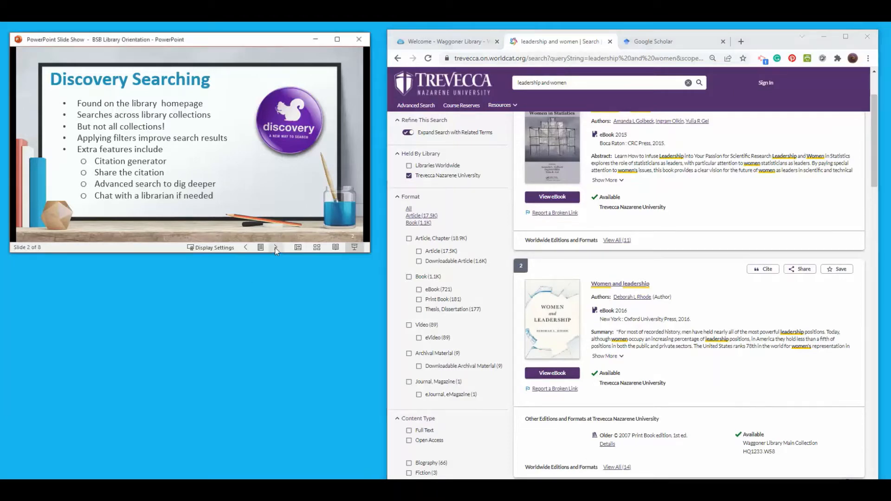
left_click(275, 247)
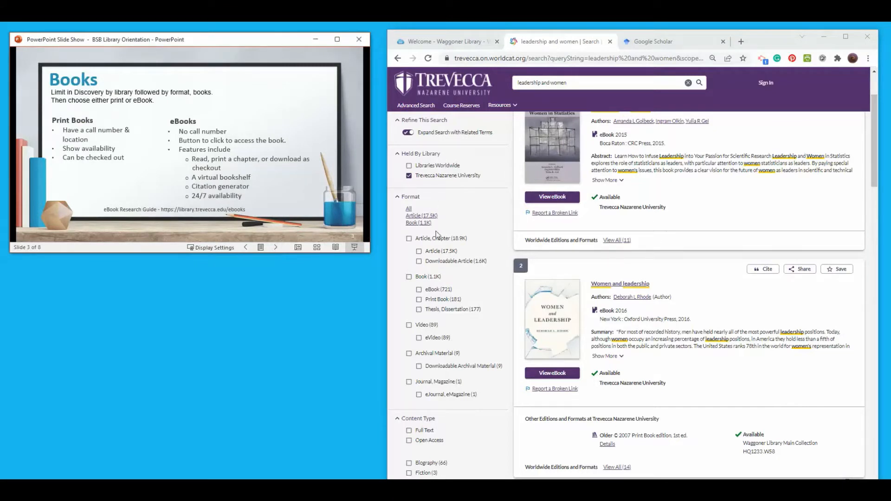
left_click(417, 279)
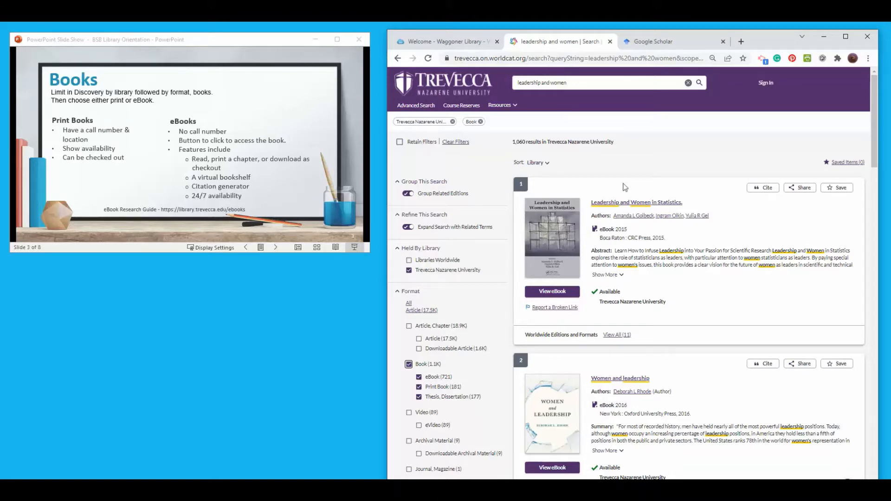
- Clear the general Book format filter and limit the results to Print Book only
scroll(772, 207, "down", 1)
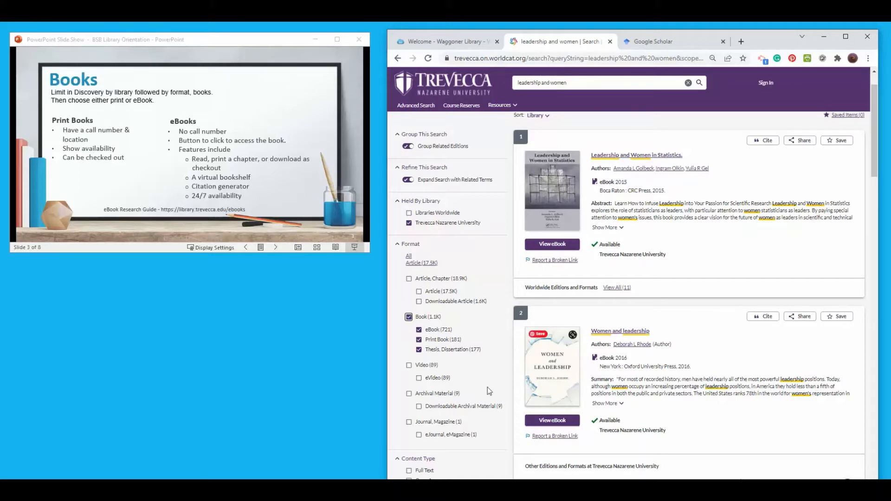
left_click(418, 339)
left_click(419, 349)
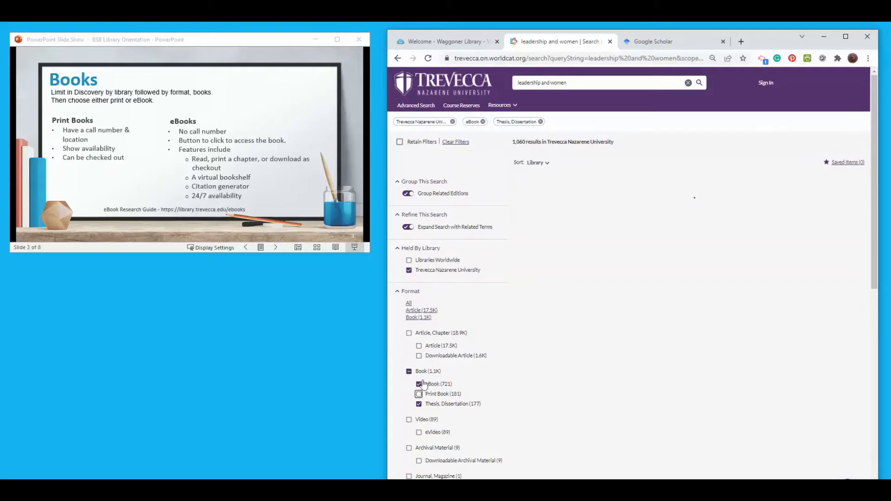
left_click(410, 372)
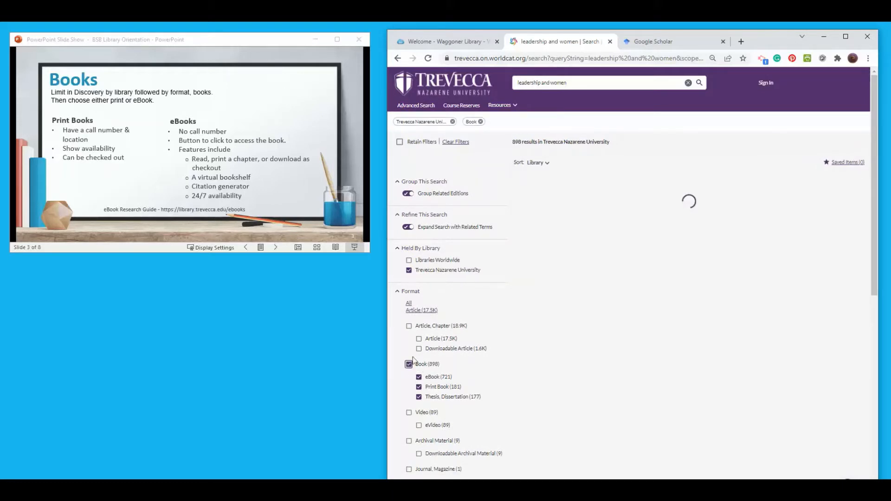
left_click(409, 364)
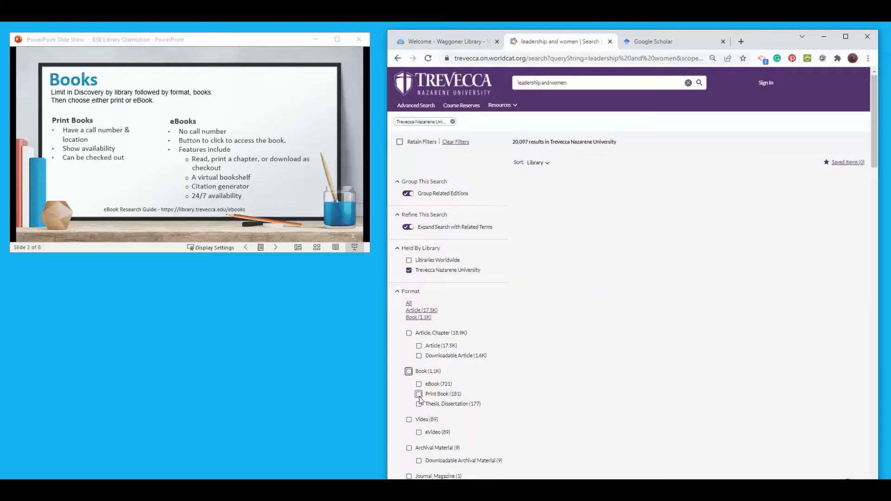
left_click(418, 394)
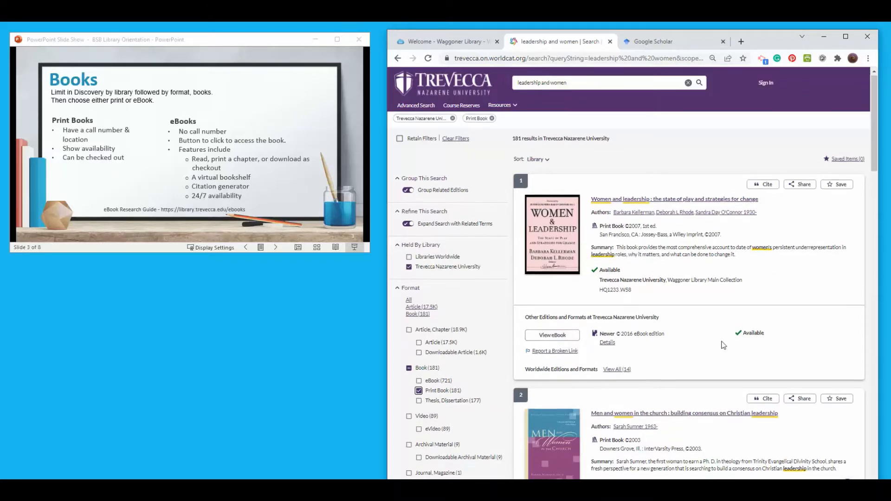
- Look through the print book results and advance the PowerPoint slide show to the Journals & Databases slide
scroll(720, 339, "down", 3)
scroll(720, 331, "down", 1)
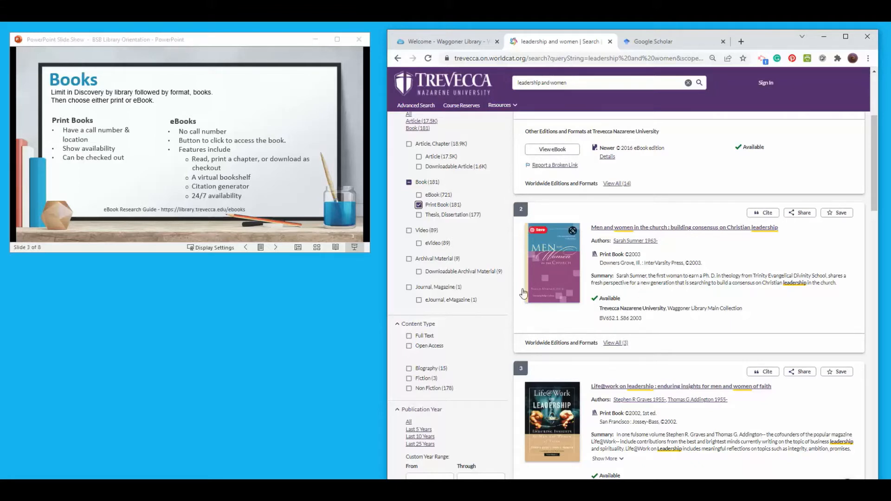
scroll(665, 253, "up", 2)
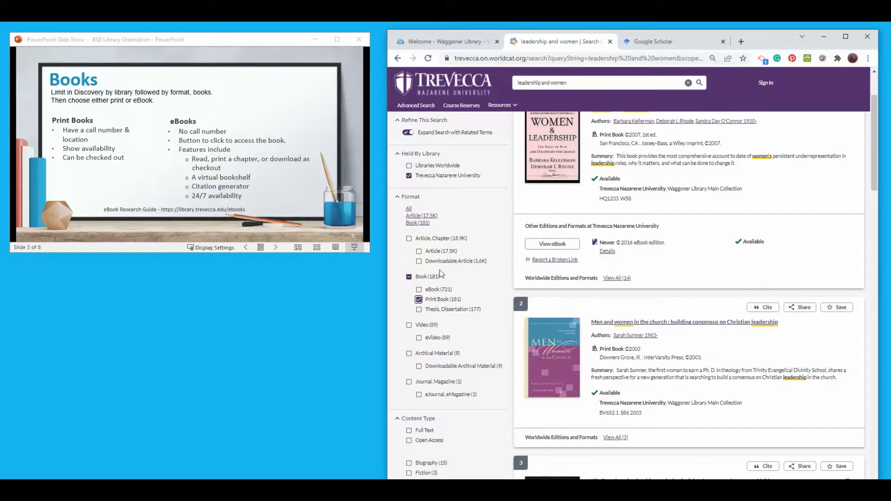
left_click(276, 250)
left_click(276, 251)
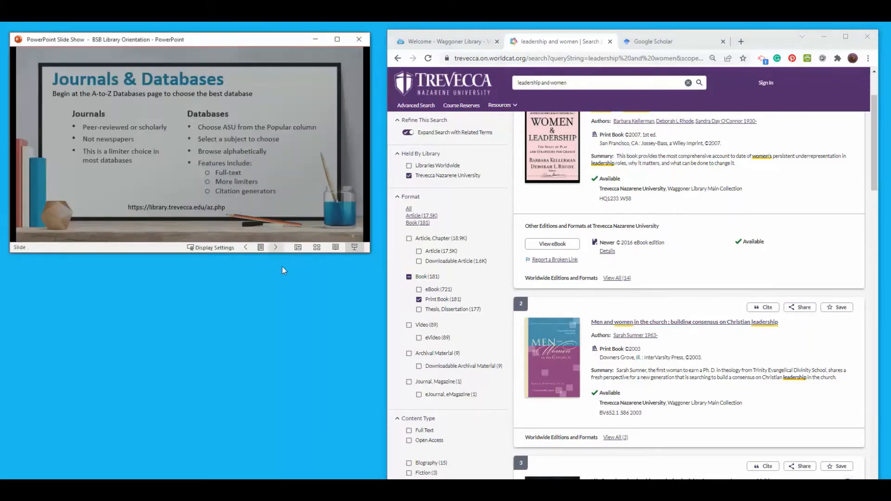
- Replace the Book format limits in the Discovery results with the Article, Chapter format
scroll(632, 279, "up", 3)
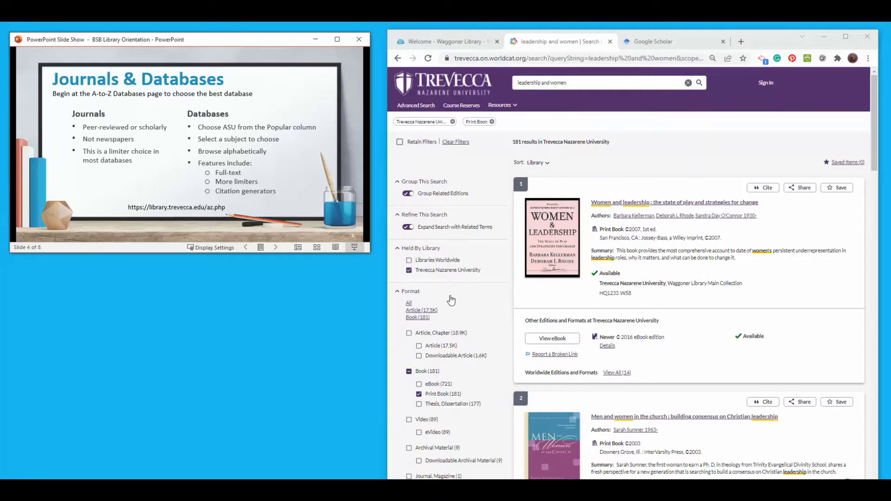
left_click(409, 373)
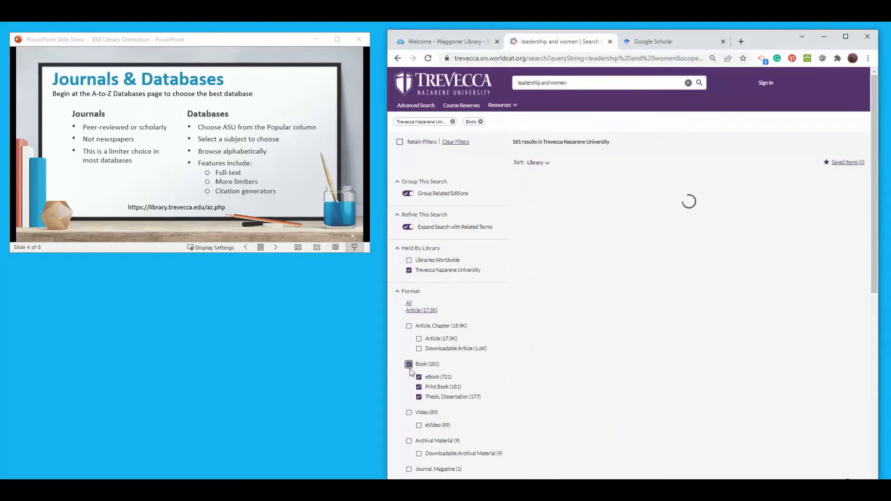
left_click(409, 327)
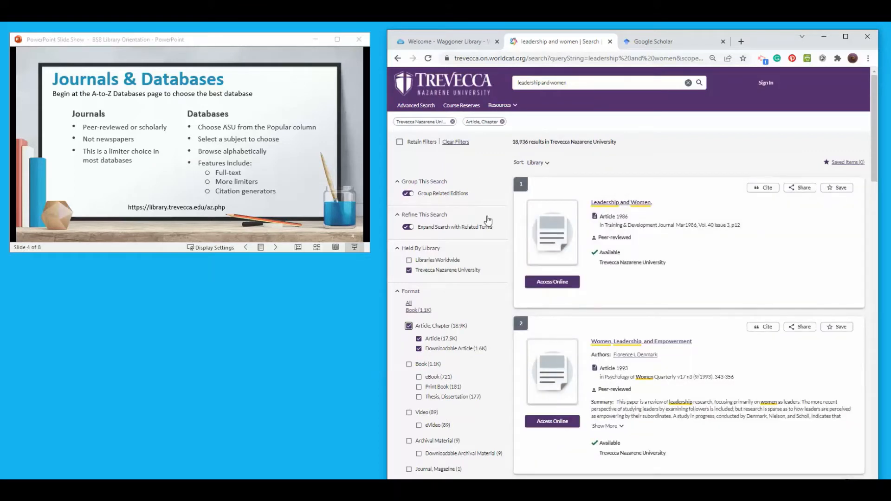
- Limit the article results to Peer Reviewed content published in the Last 5 Years
scroll(497, 291, "down", 1)
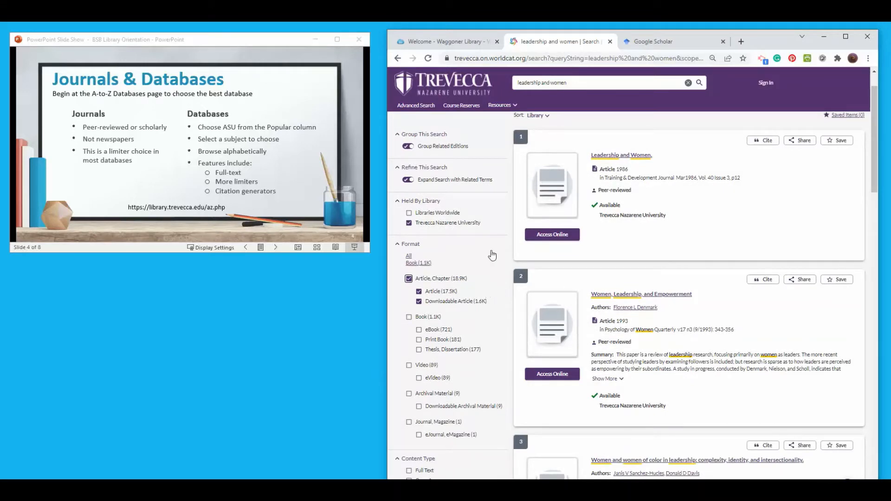
scroll(483, 330, "down", 3)
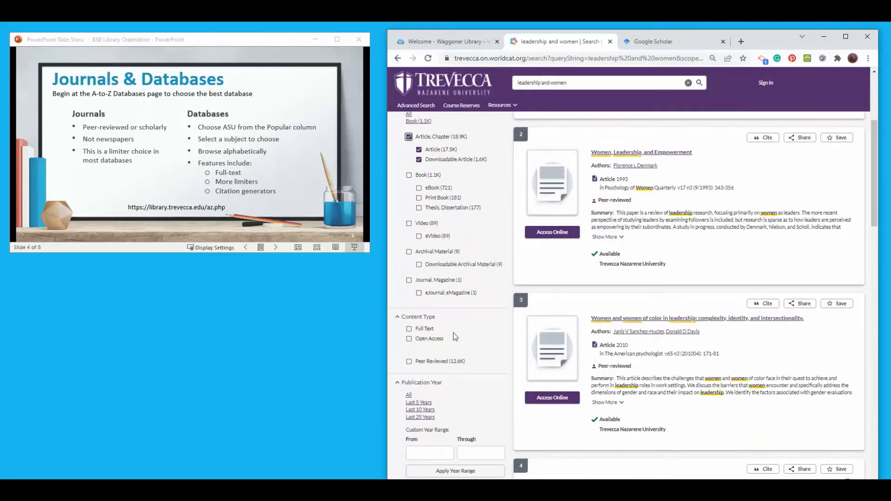
scroll(454, 337, "down", 1)
left_click(409, 314)
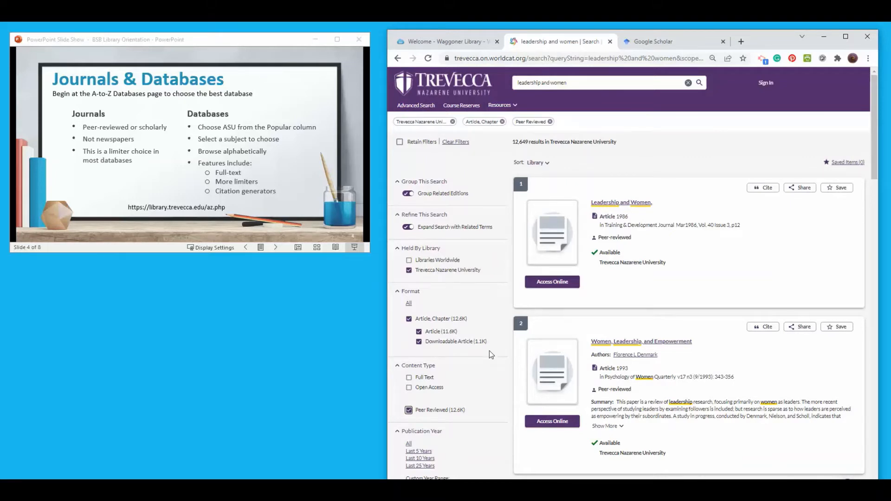
scroll(489, 350, "down", 2)
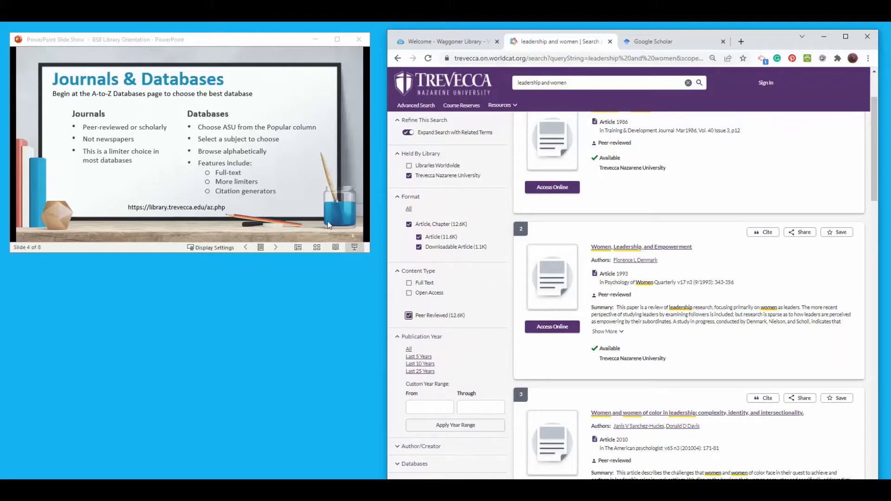
left_click(421, 357)
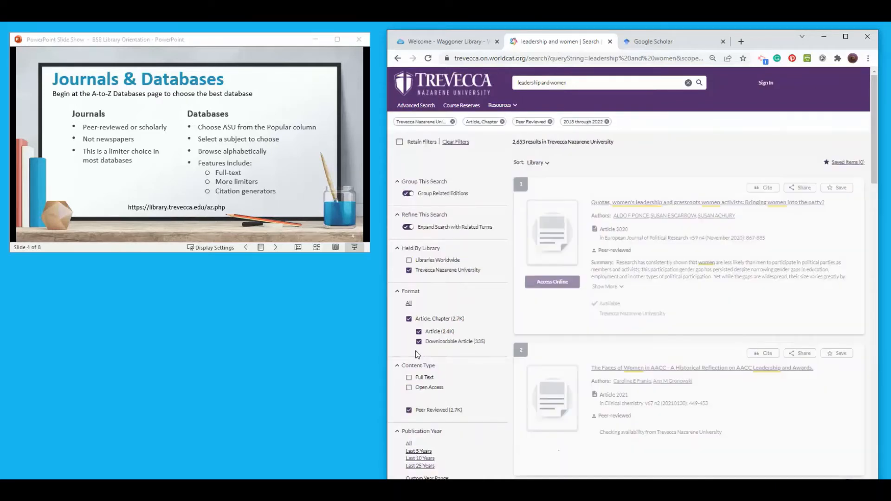
scroll(443, 392, "down", 3)
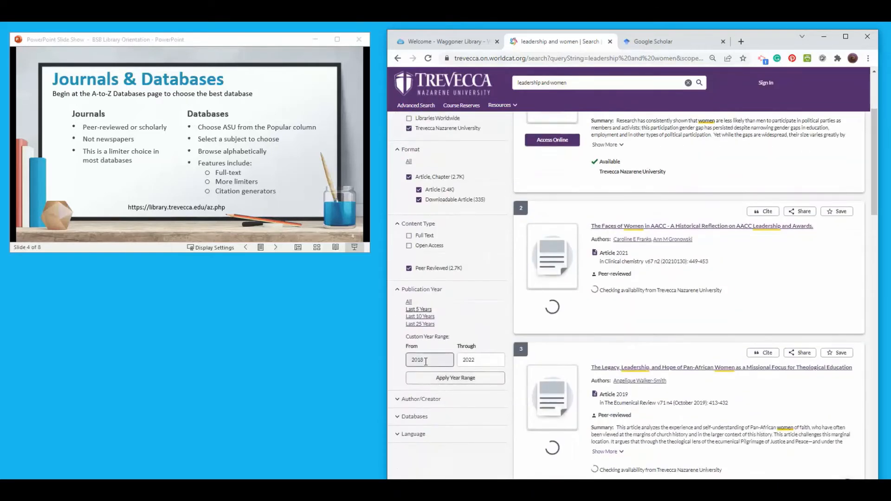
- Open the library's Database List from the Discovery resources
scroll(712, 325, "up", 3)
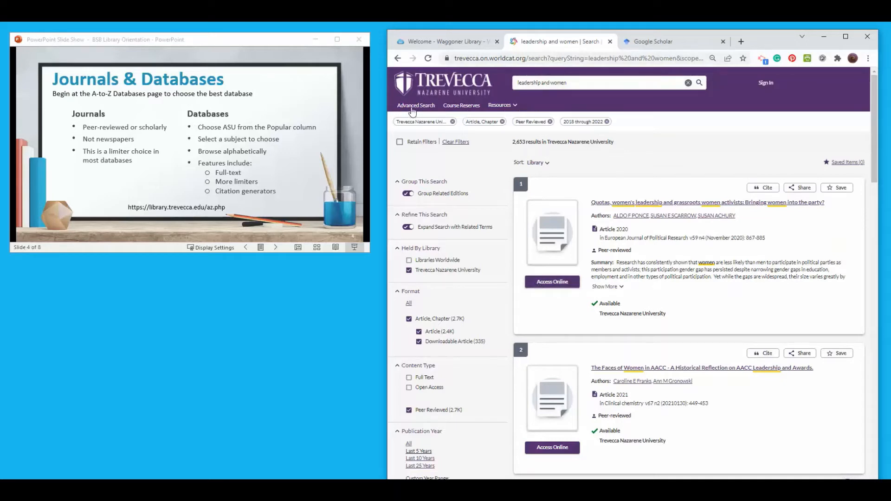
left_click(512, 108)
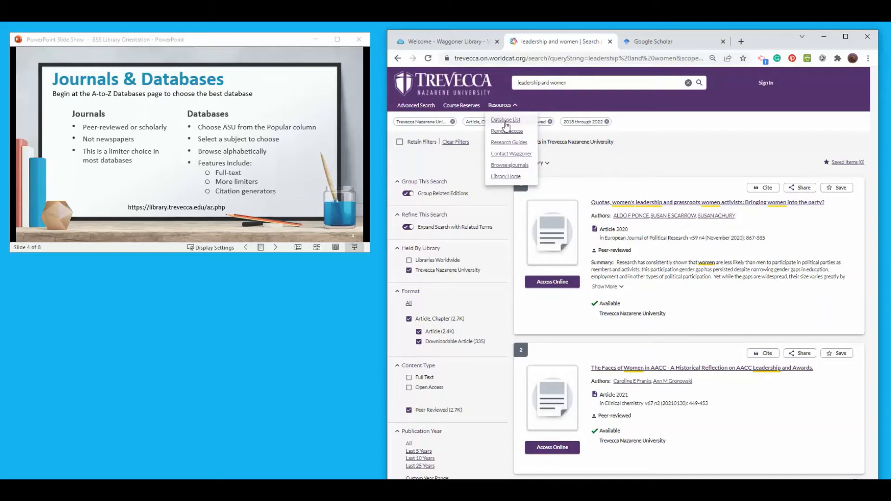
left_click(506, 122)
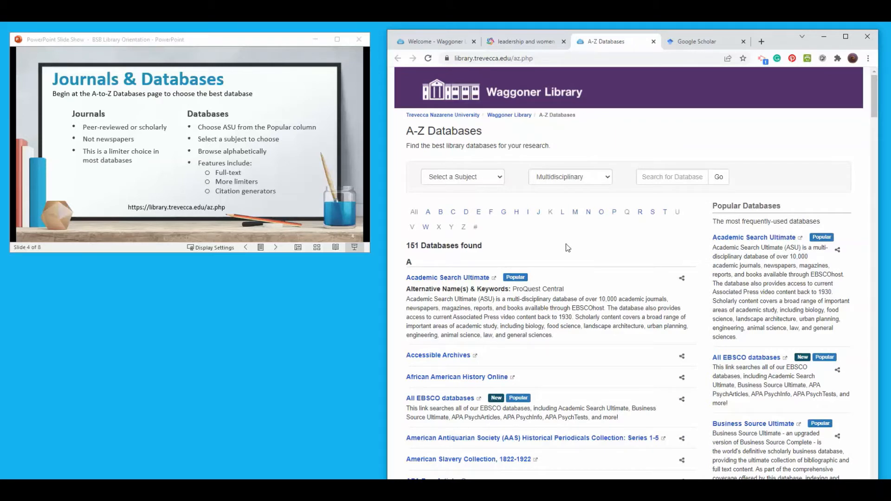
- View the A-Z Databases for the Business subject, including the Best Bets, and return to the full list
left_click(484, 178)
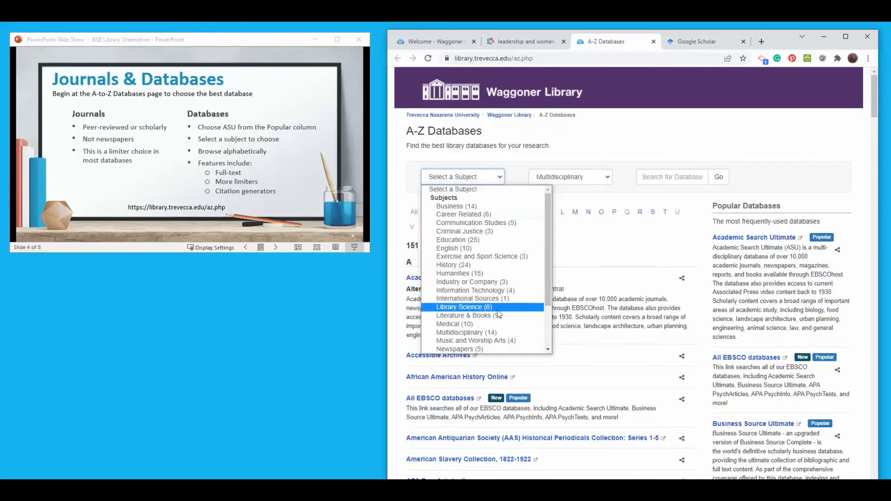
left_click(463, 206)
scroll(614, 285, "down", 4)
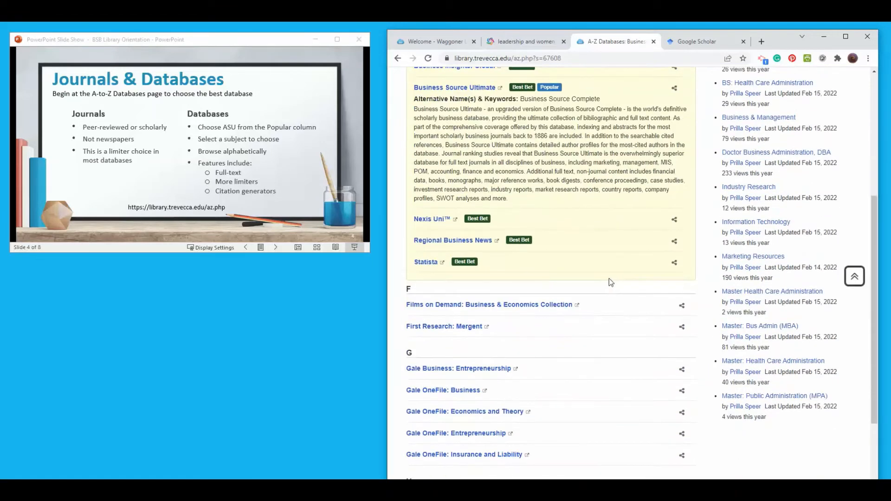
scroll(609, 278, "up", 2)
scroll(609, 279, "up", 3)
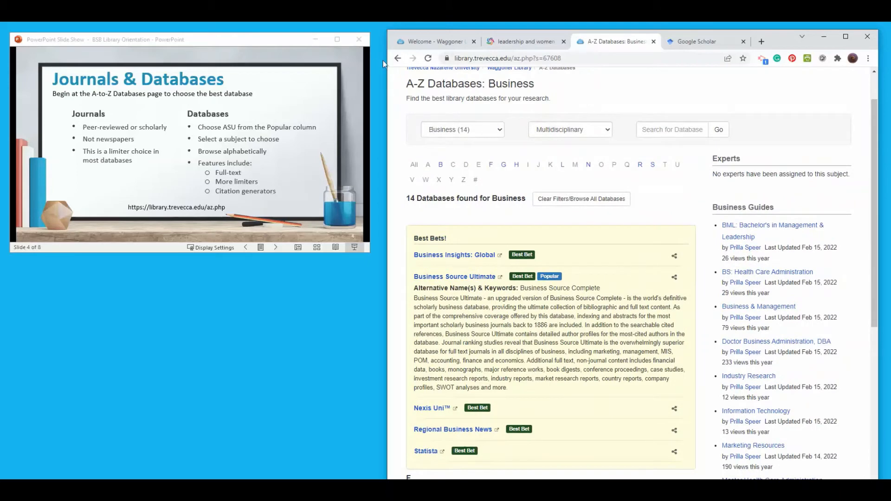
left_click(398, 58)
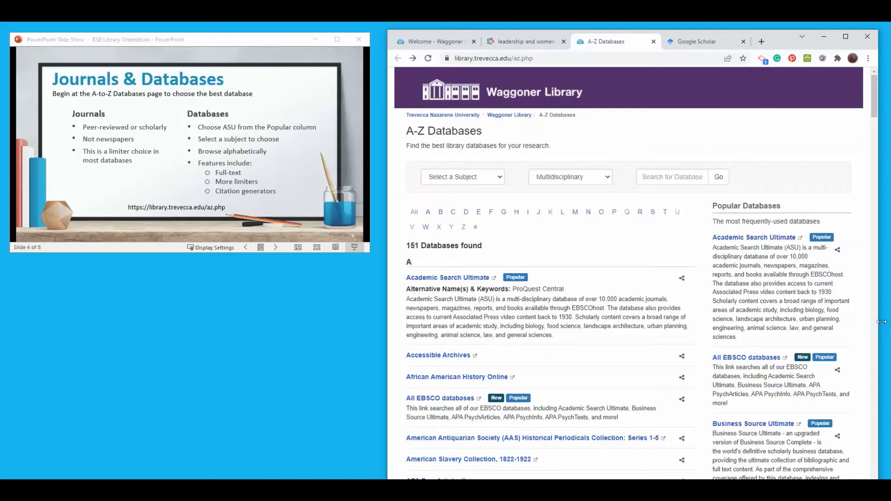
- Open Academic Search Ultimate from the popular databases and search it for "leadership styles"
scroll(772, 217, "down", 2)
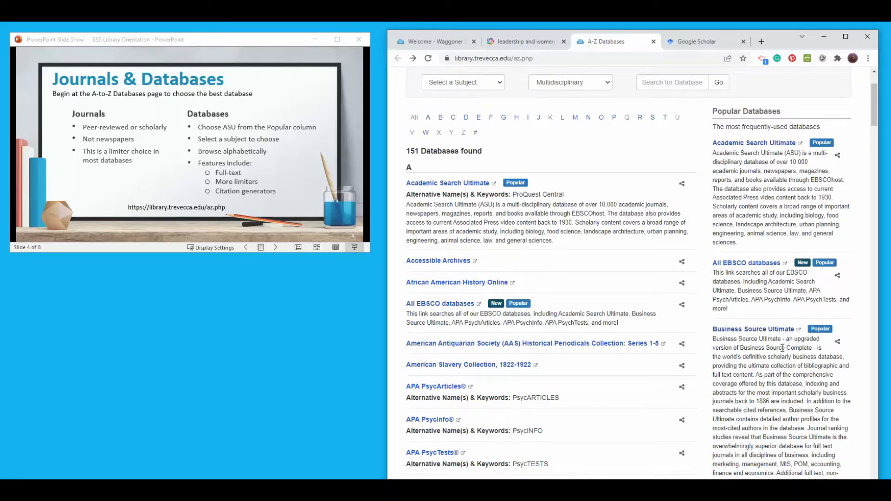
scroll(792, 240, "up", 1)
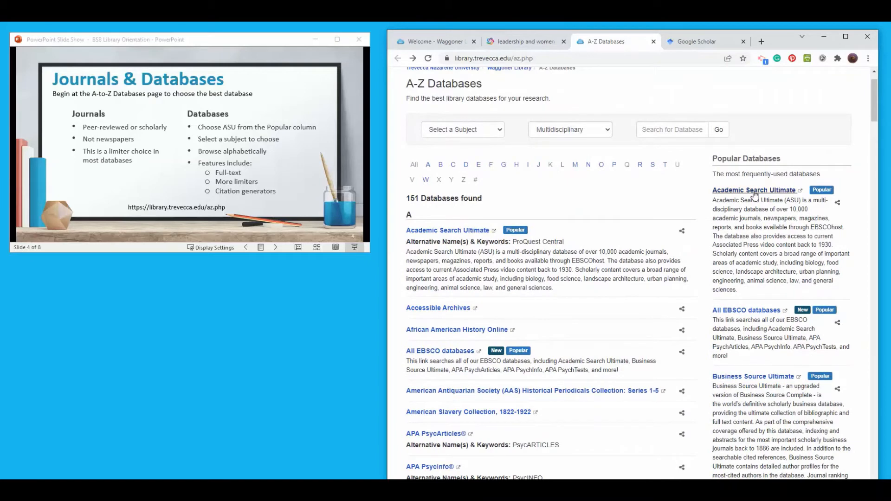
left_click(754, 192)
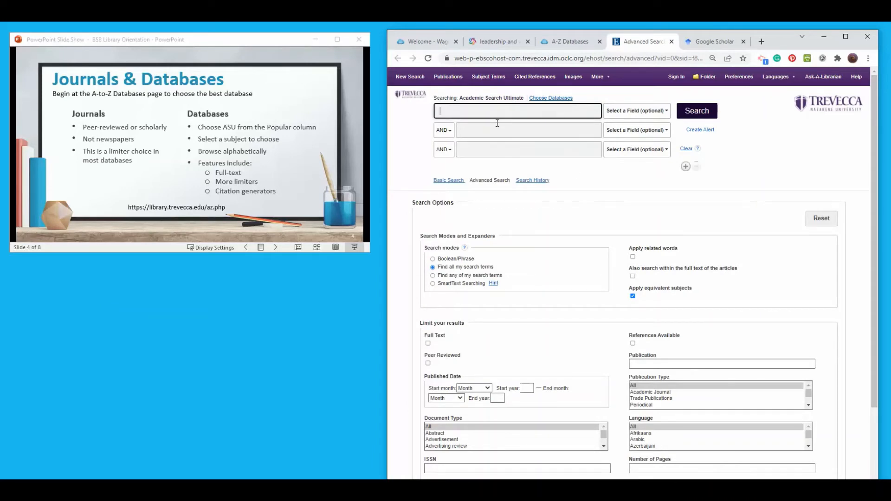
type("l")
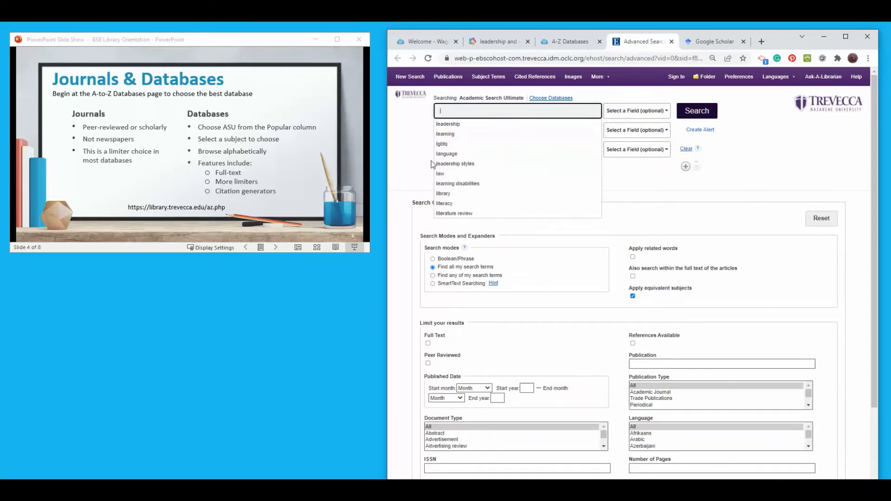
left_click(491, 164)
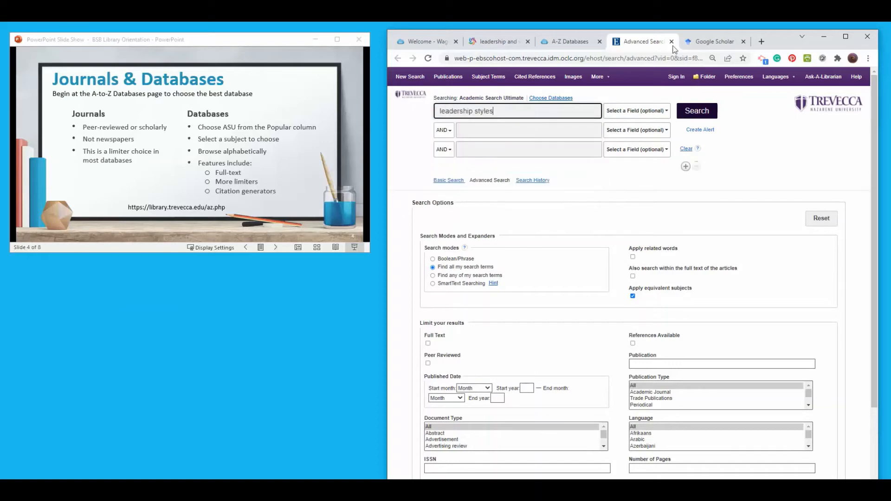
left_click(711, 113)
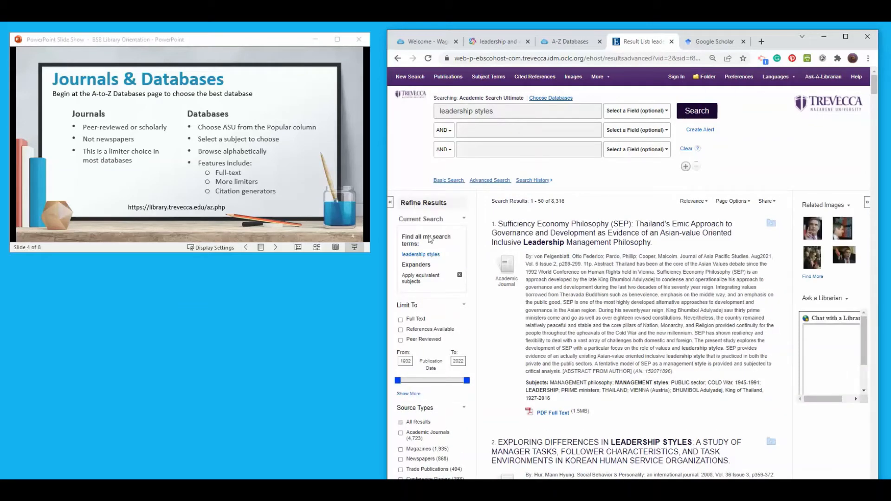
- Limit the leadership styles results to Peer Reviewed articles with publication dates from 2013 to 2022
scroll(424, 264, "down", 1)
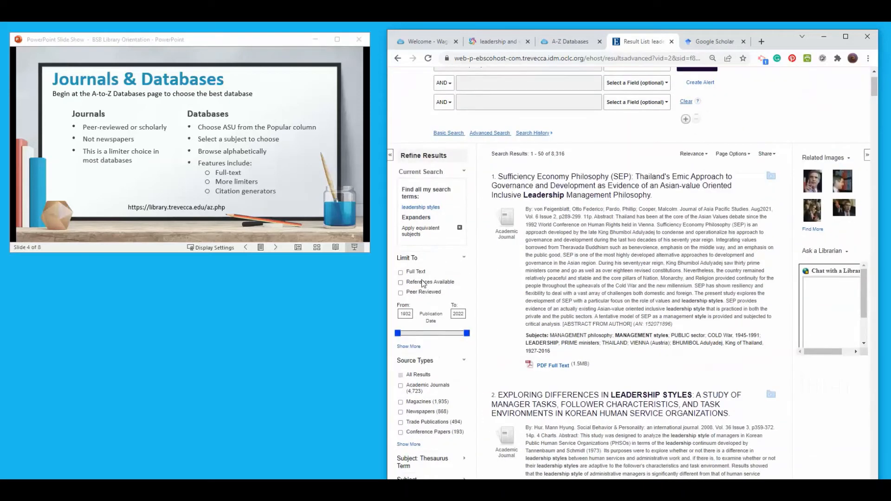
left_click(400, 293)
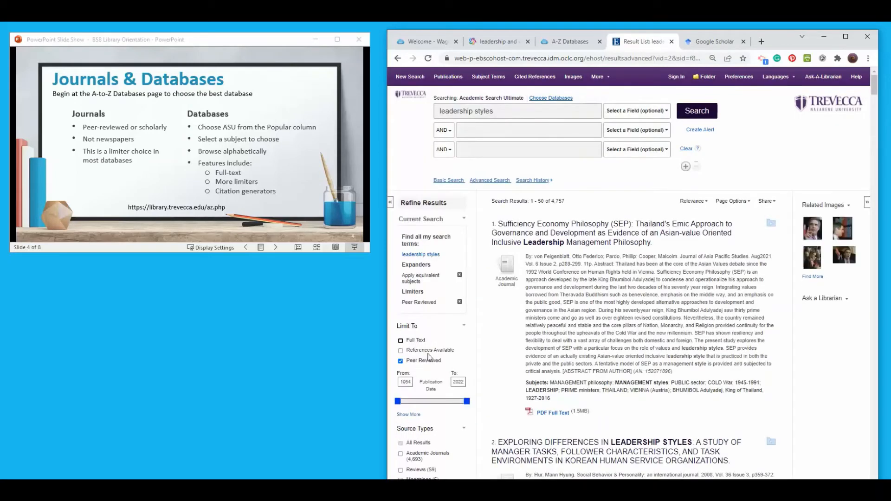
scroll(430, 357, "down", 1)
left_click_drag(397, 355, 457, 361)
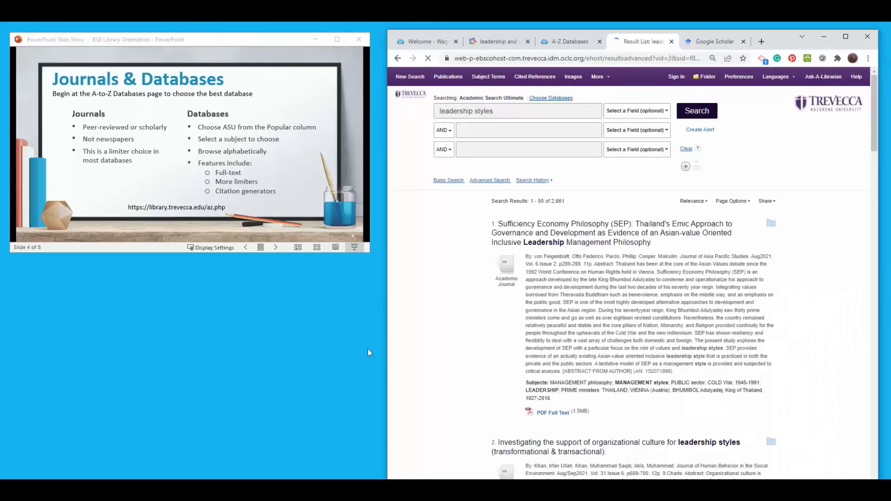
- Browse the results and open the record for "Are You Tired? Overcoming Leadership Styles That Create Leader Fatigue."
scroll(462, 268, "down", 3)
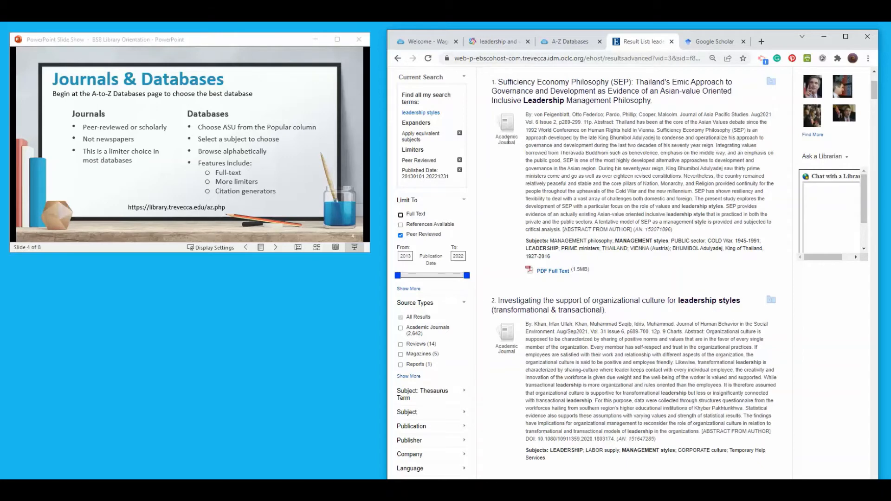
scroll(610, 263, "down", 4)
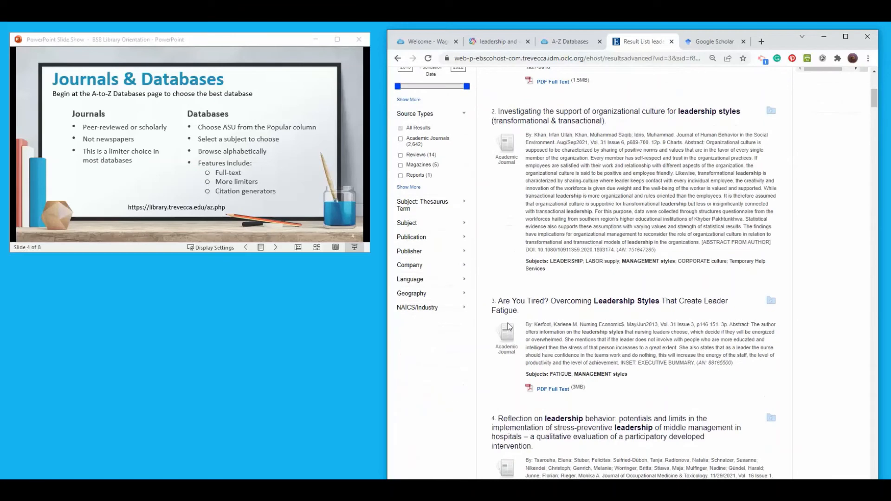
left_click(597, 310)
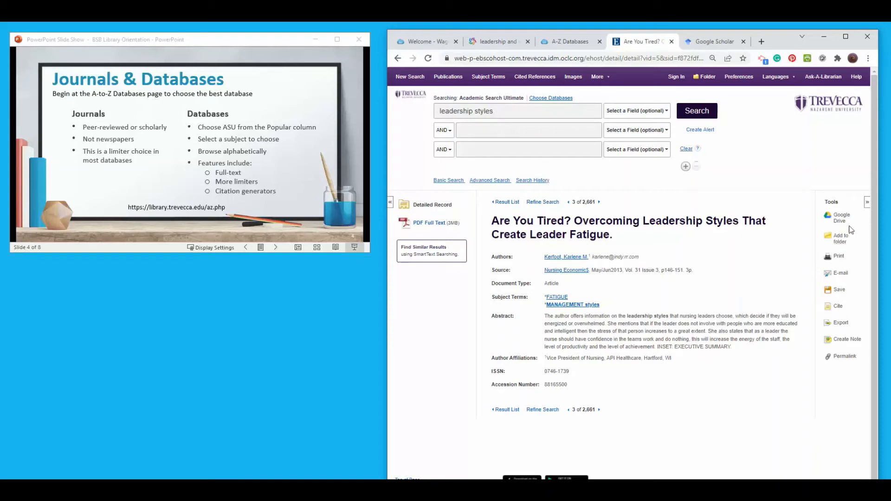
- View the article's APA 7th Edition citation, then return to the result list
left_click(838, 310)
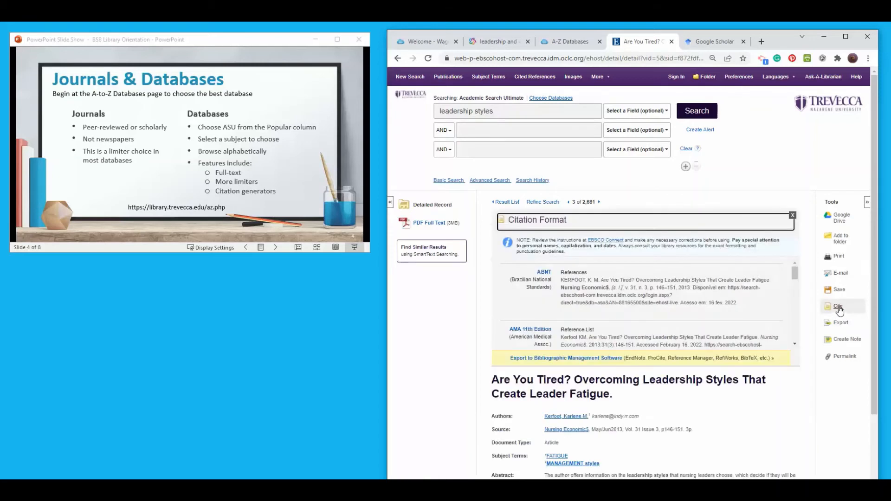
scroll(555, 267, "down", 3)
scroll(562, 311, "up", 1)
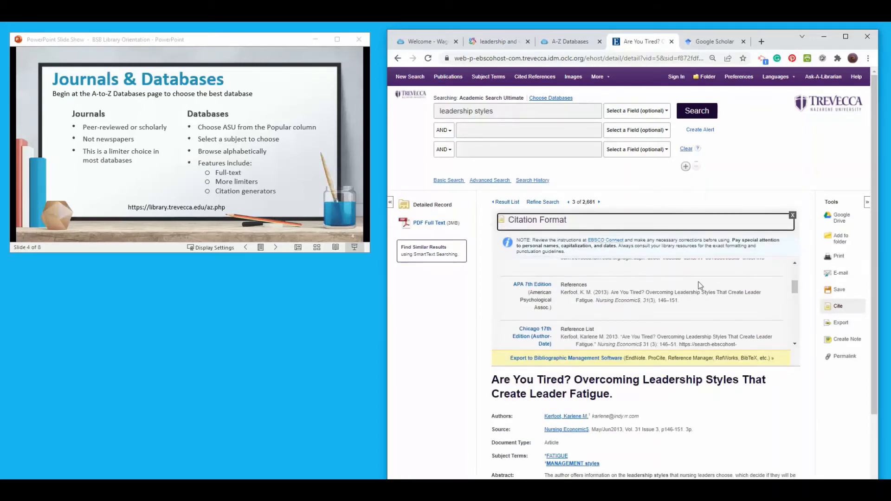
left_click(793, 216)
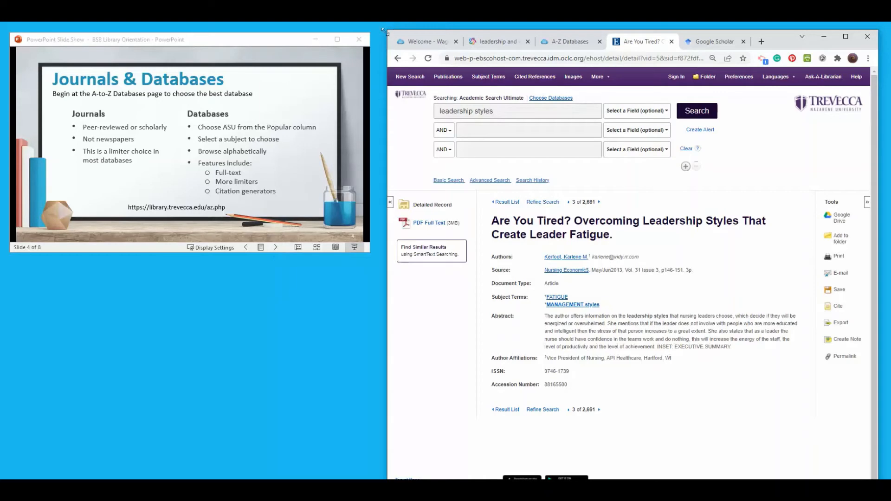
left_click(398, 59)
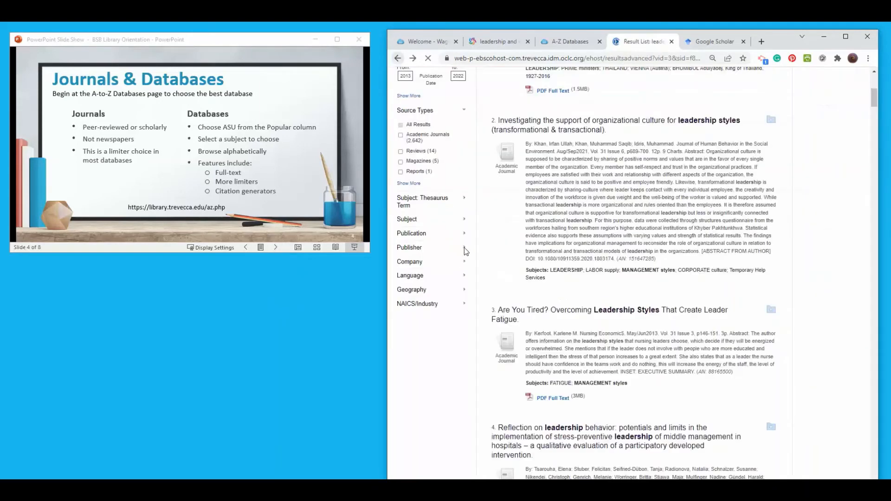
- Advance the slide show to the Google Scholar slide and bring up the Google Scholar search page in the browser
scroll(676, 240, "up", 7)
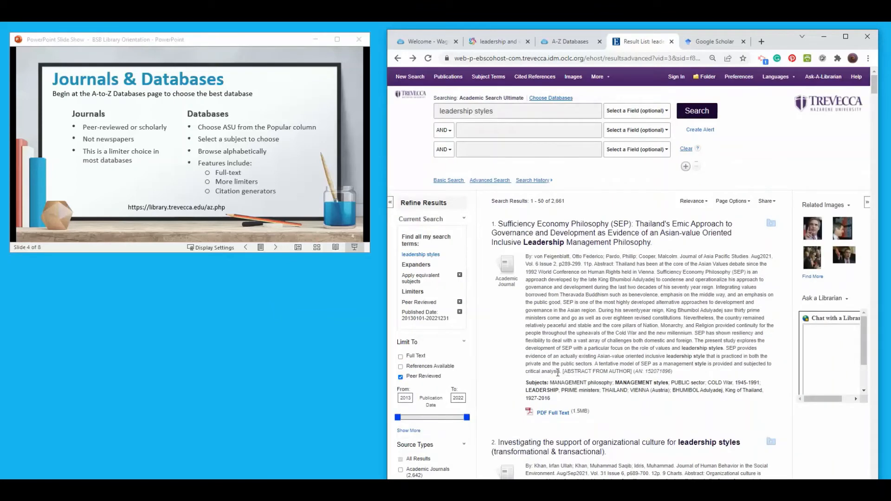
left_click(276, 248)
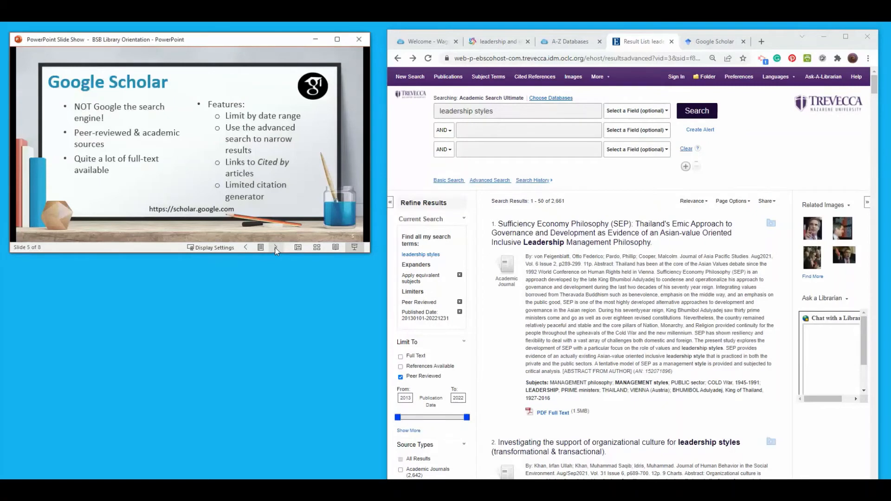
left_click(721, 45)
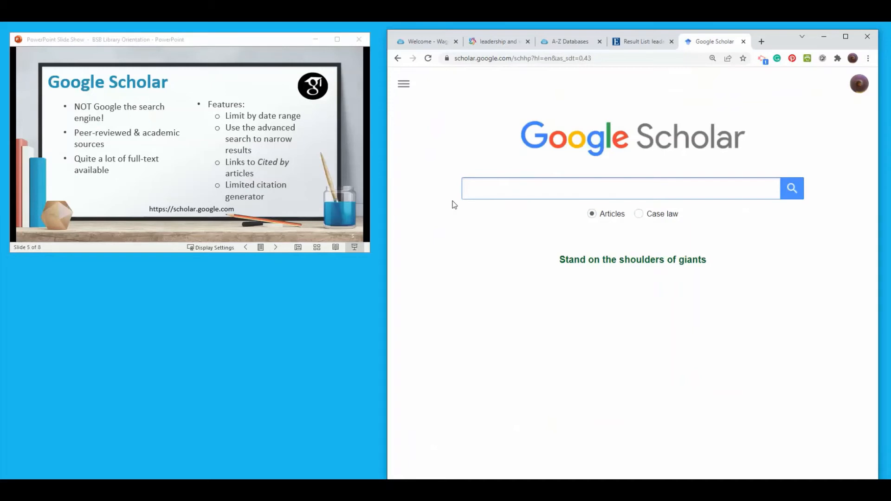
- Search Google Scholar for "leadership and women and management" and limit the results to publications since 2018
type("lea")
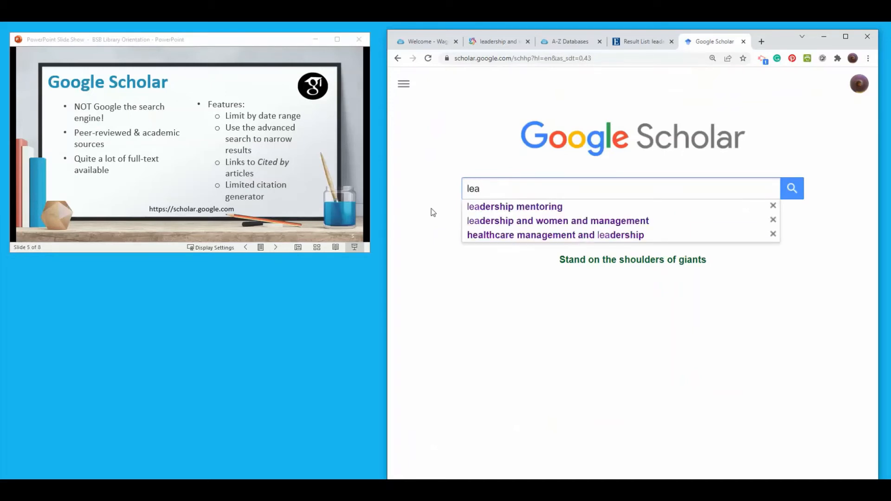
left_click(613, 222)
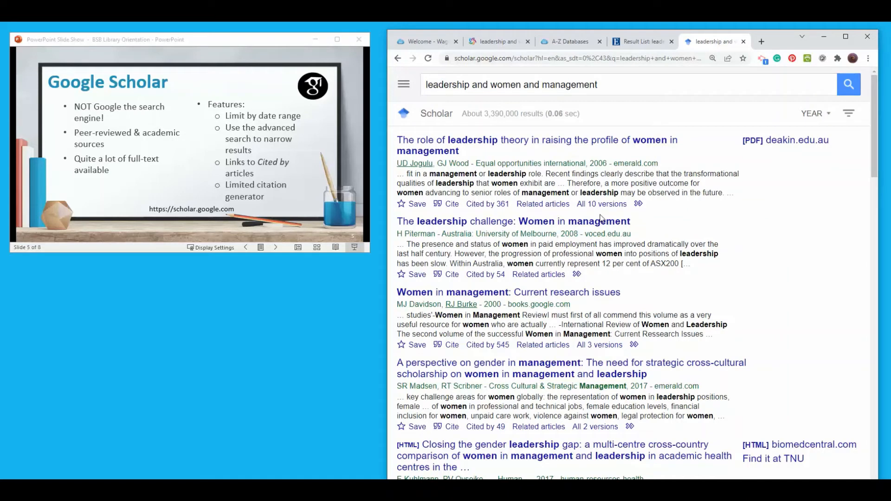
left_click(829, 120)
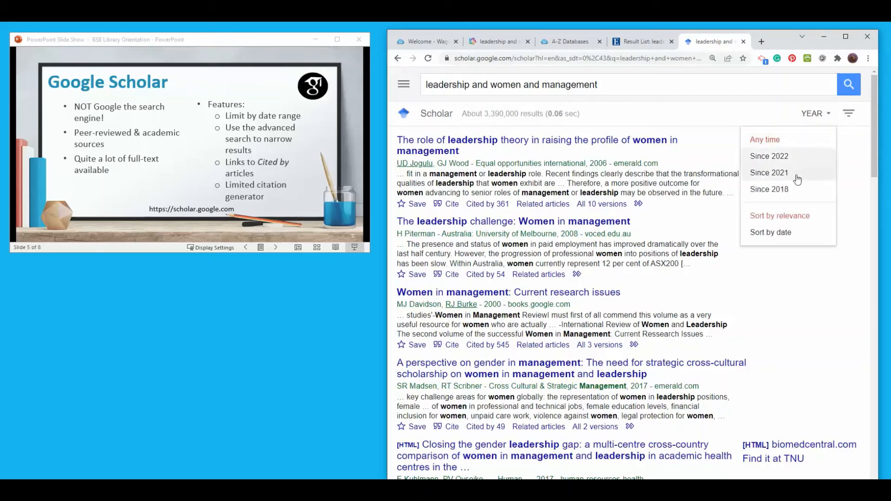
left_click(784, 190)
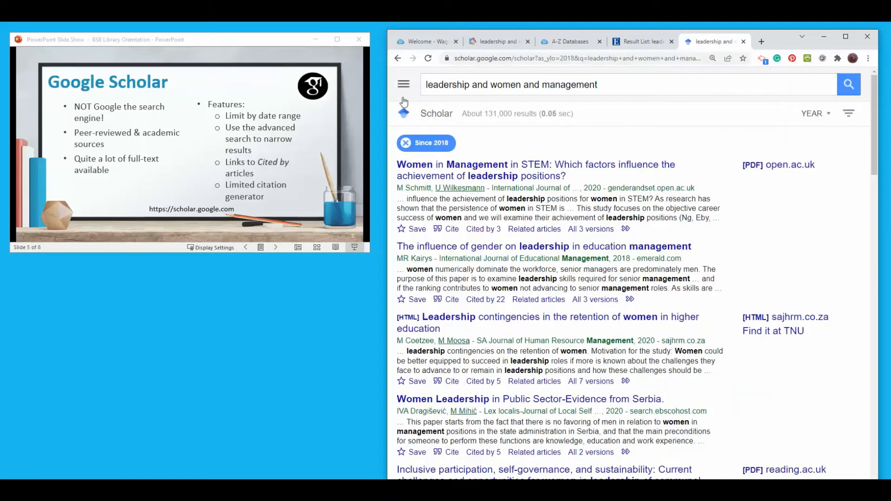
- Advance the slide show to Research Guide and open the Business & Management guide from the library's Business subject guides
left_click(275, 247)
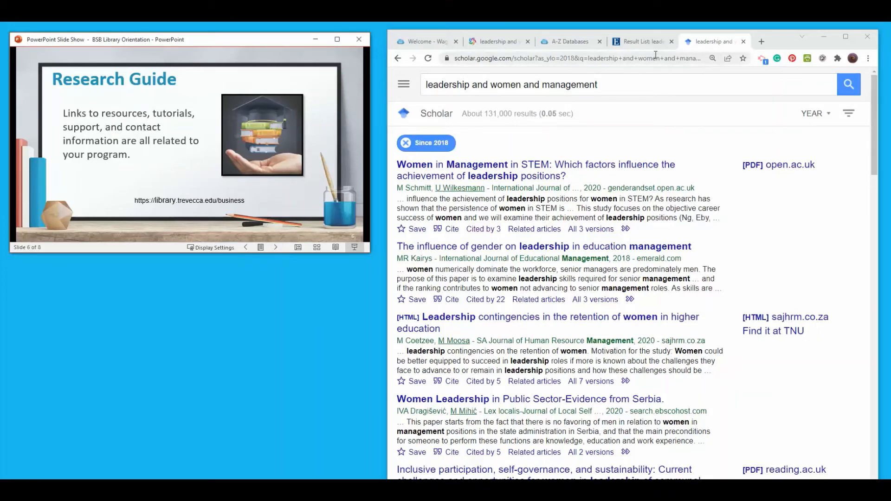
left_click(407, 43)
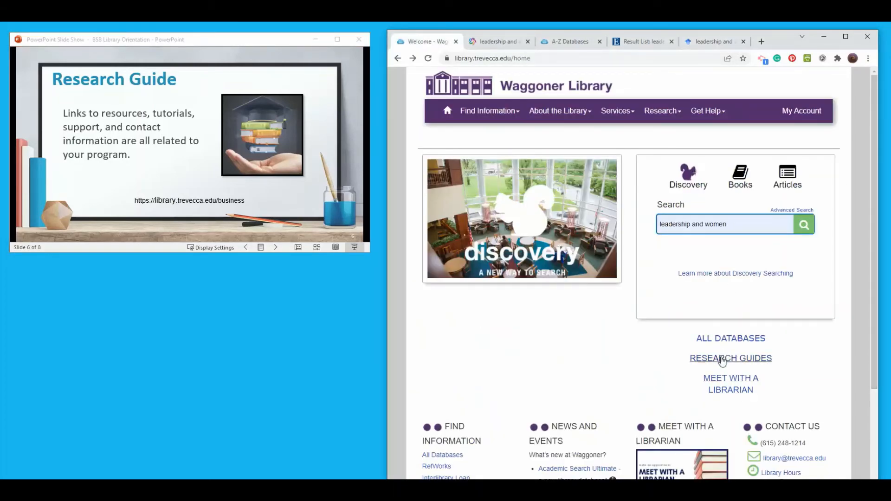
left_click(723, 359)
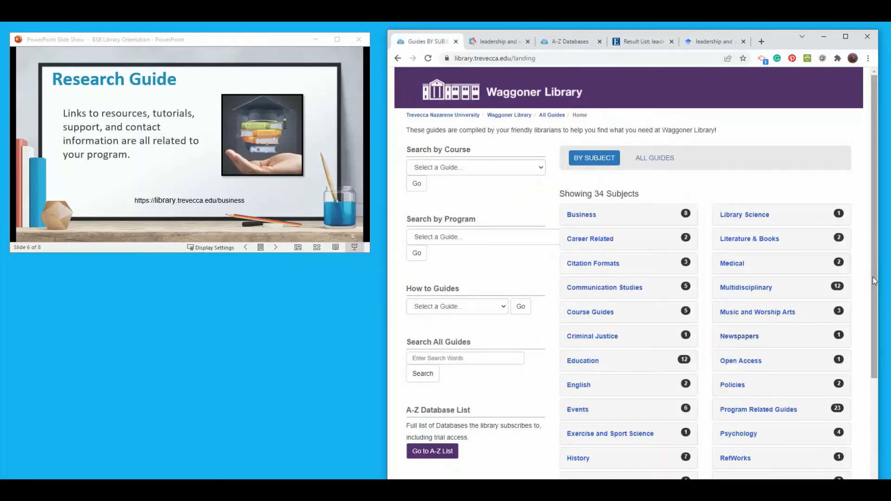
left_click(580, 215)
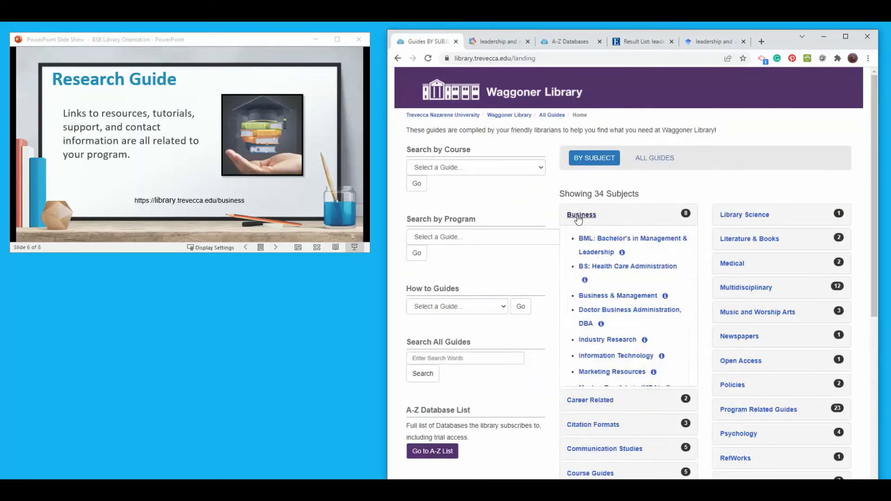
left_click(592, 299)
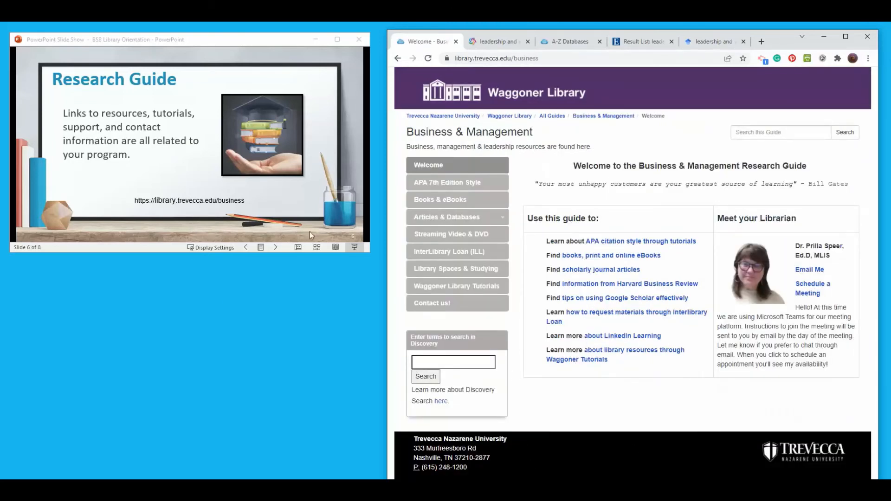
- Advance the slides to APA 7 & Citation Formatting and show the book citation diagram on the guide's APA 7th Edition Style page
left_click(275, 248)
left_click(275, 248)
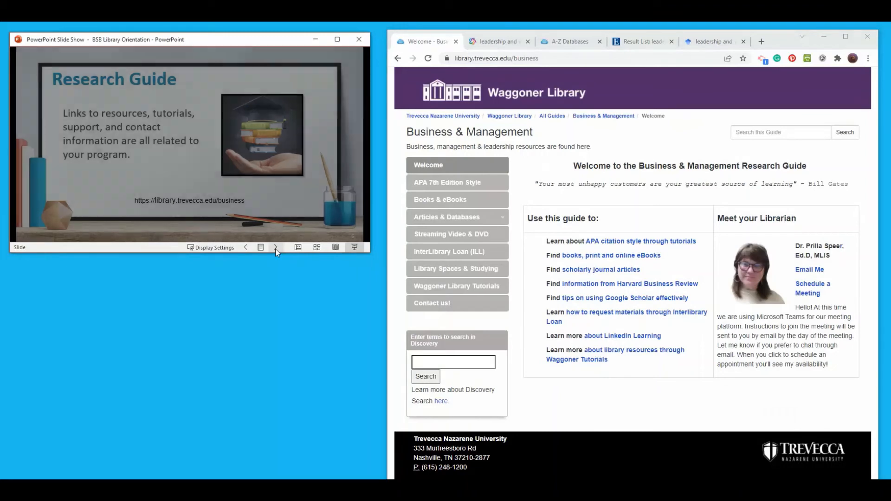
left_click(485, 184)
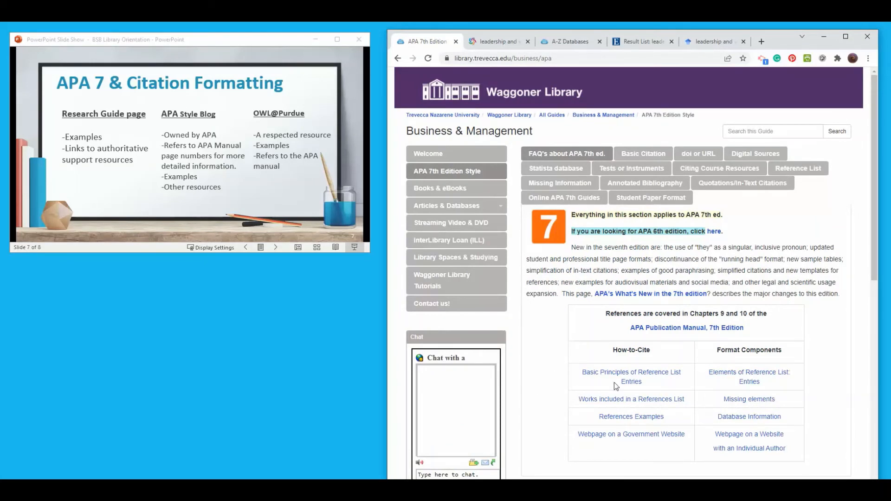
scroll(622, 408, "down", 4)
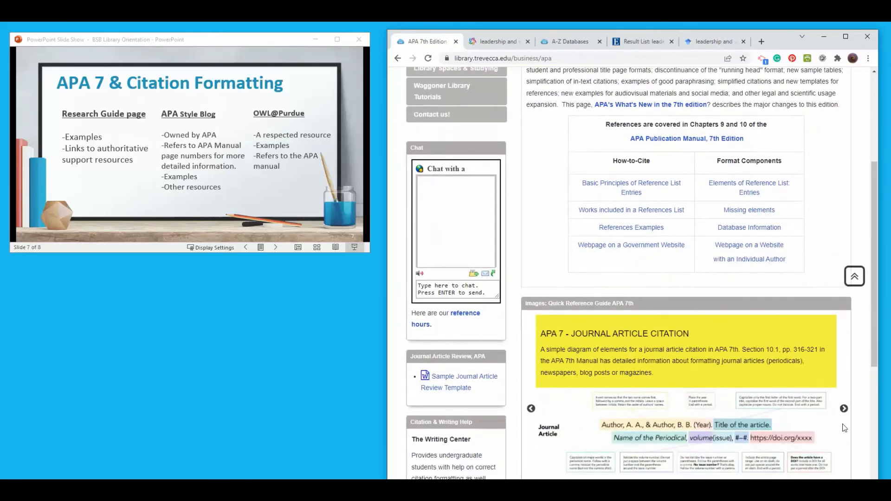
left_click(844, 408)
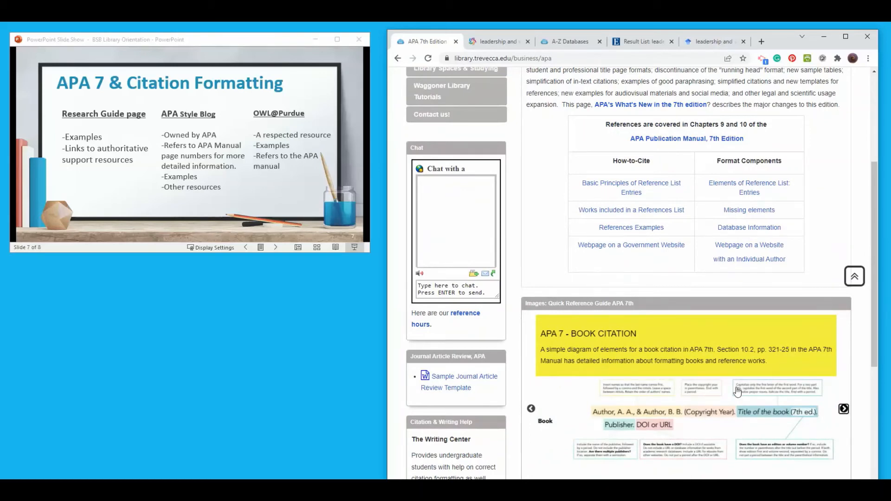
- Look over the APA 7th Edition Style page and show its Online APA 7th Guides section
scroll(585, 307, "down", 1)
scroll(584, 303, "up", 4)
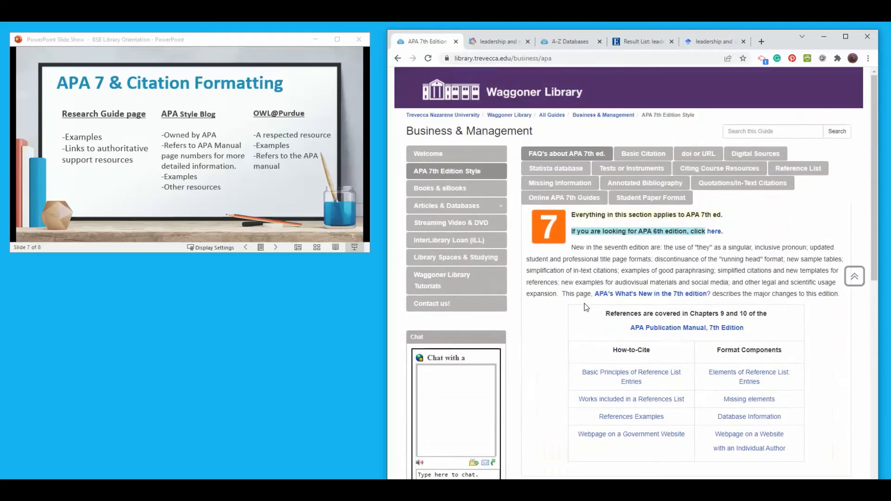
scroll(584, 303, "down", 1)
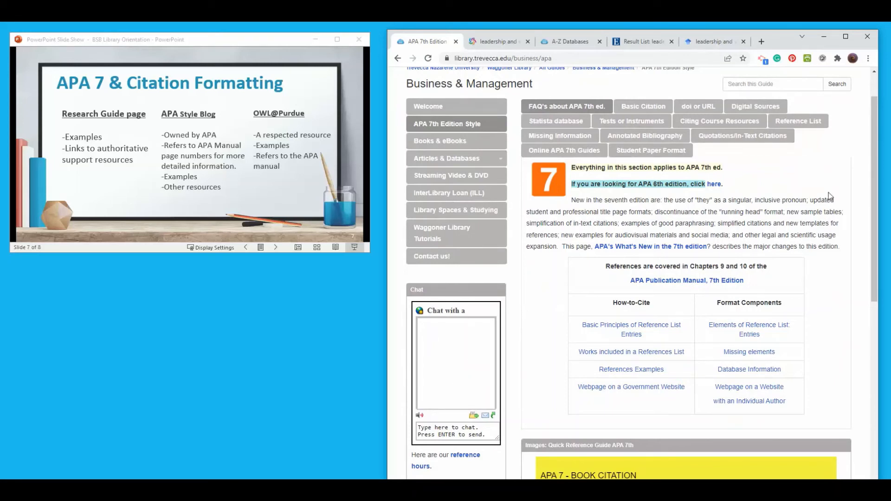
left_click(555, 154)
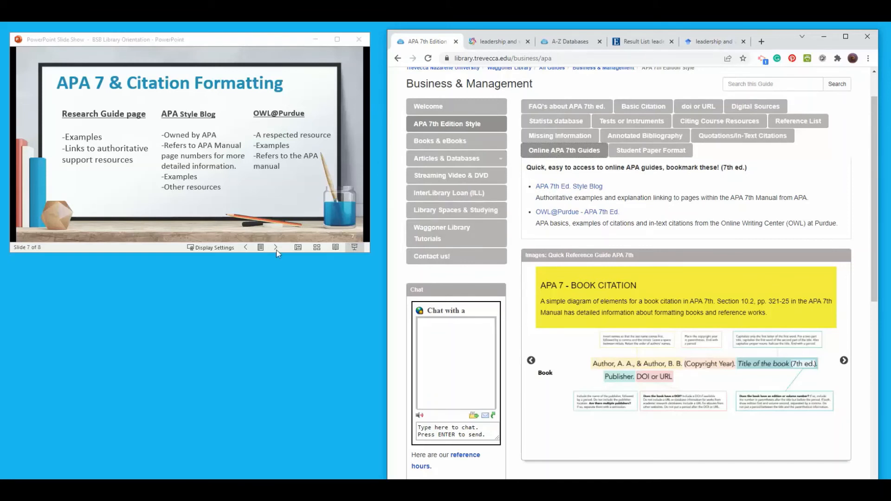
- View the guide's Books & eBooks page, then look through the Articles & Databases overview
mouse_move(443, 160)
left_click(447, 142)
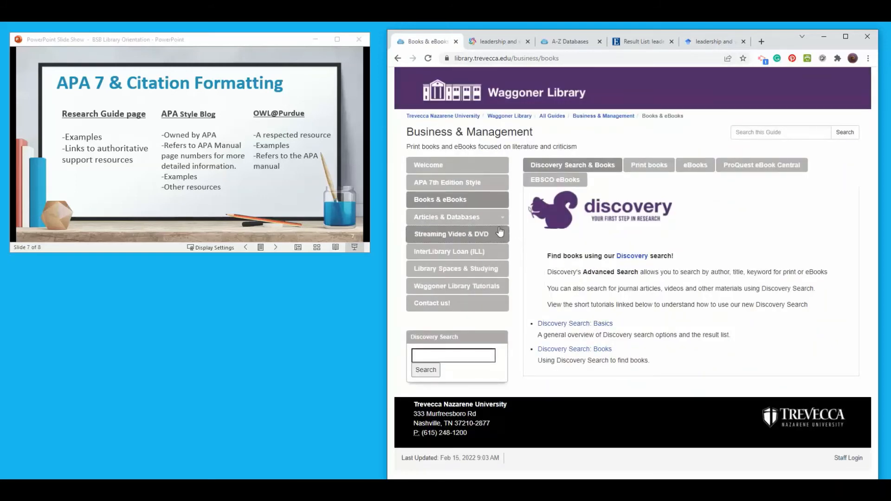
left_click(485, 218)
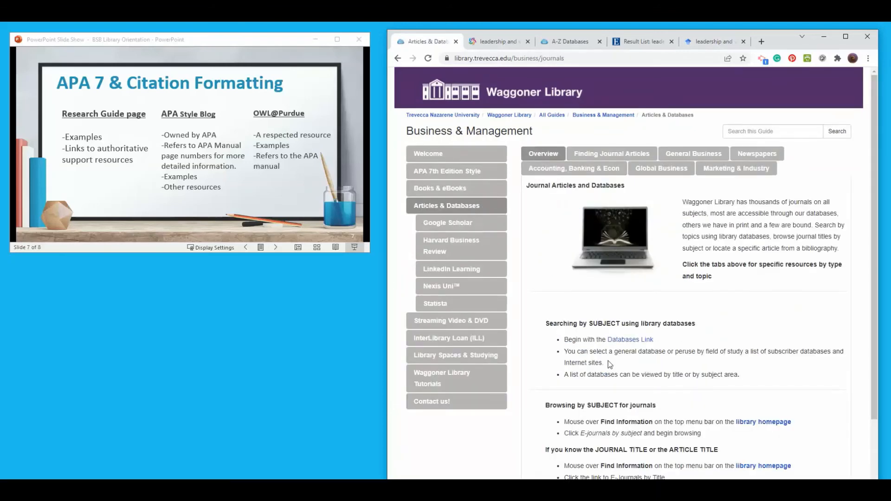
scroll(605, 354, "down", 2)
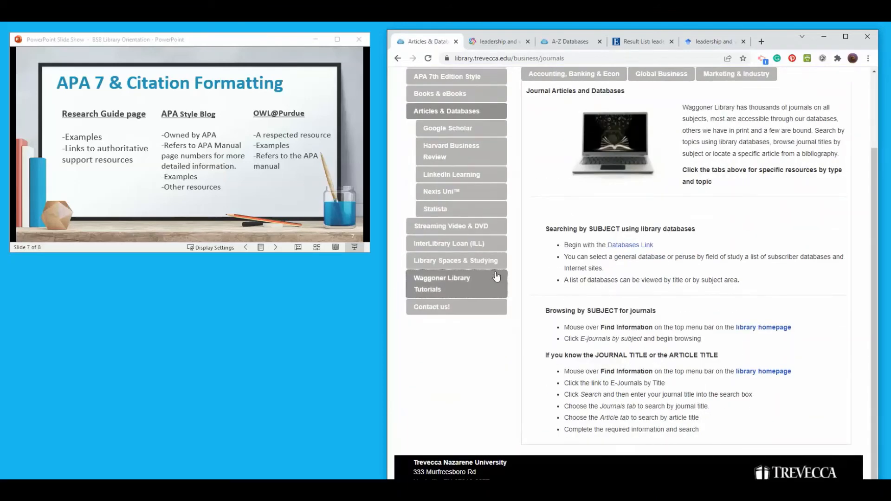
scroll(503, 209, "up", 1)
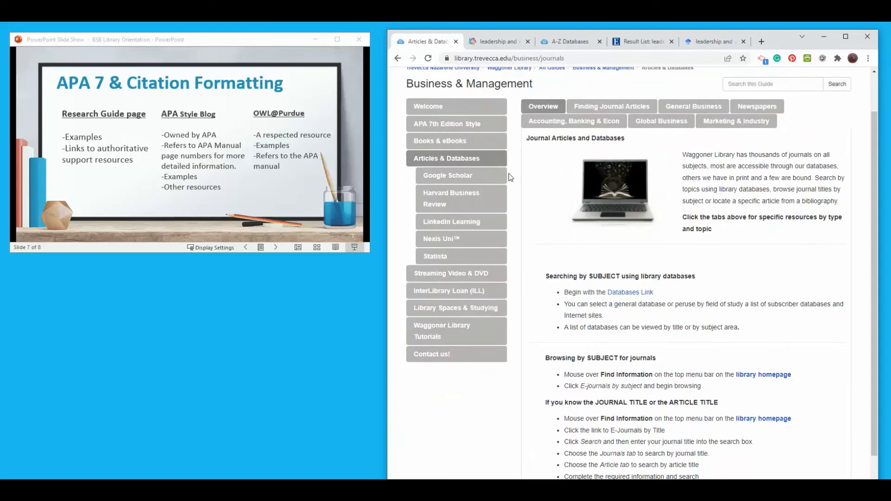
- Open the guide's Google Scholar page and view the instructions for linking results to Trevecca's library
left_click(468, 179)
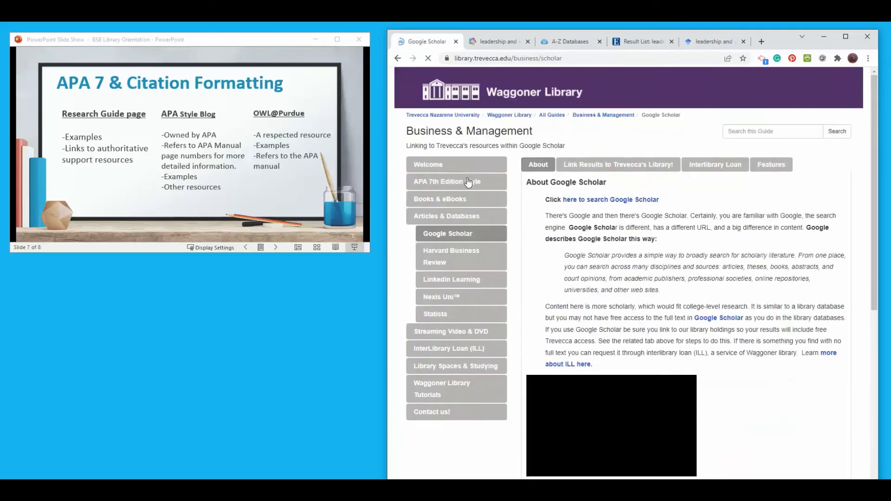
left_click(606, 162)
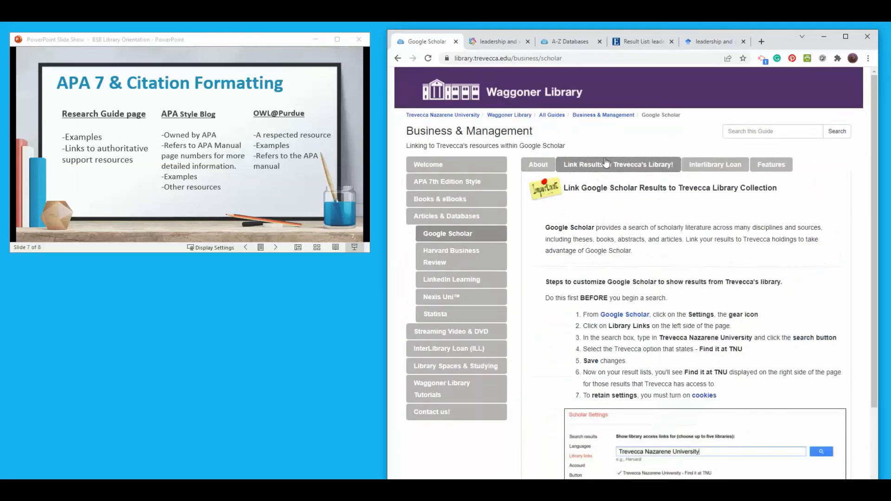
scroll(551, 318, "down", 2)
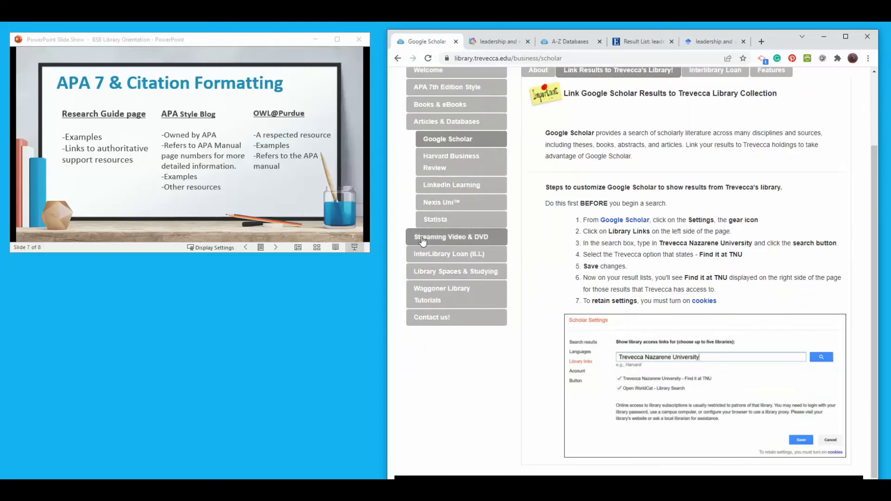
- View the guide's InterLibrary Loan (ILL) page, then its Library Spaces & Studying page
left_click(419, 254)
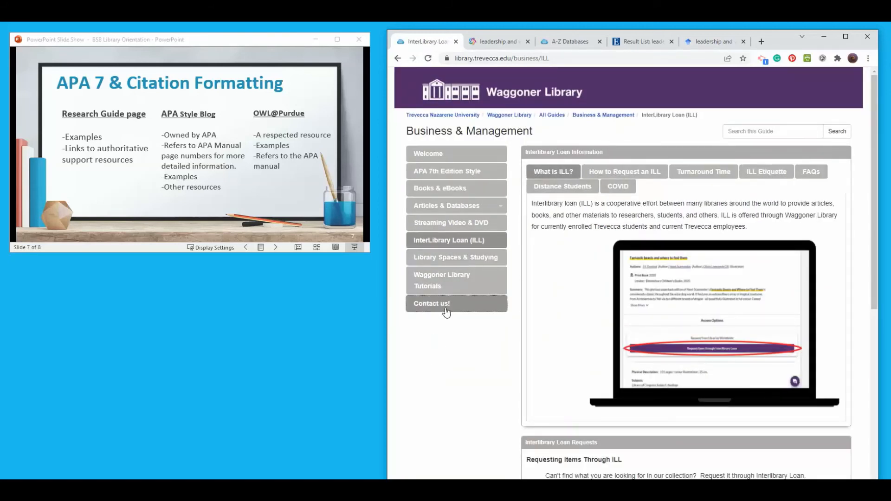
left_click(492, 257)
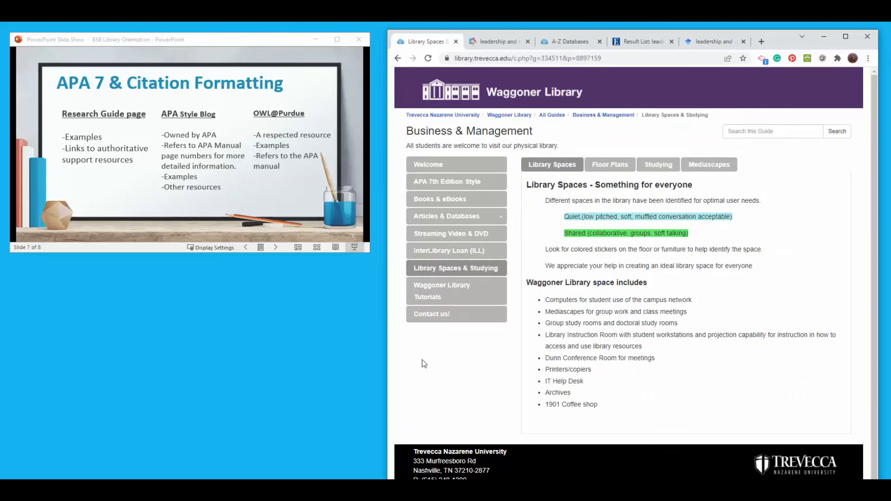
- Advance the slide show to Getting Help and look through the guide's Contact us! page with its research assistance options
left_click(274, 248)
left_click(275, 249)
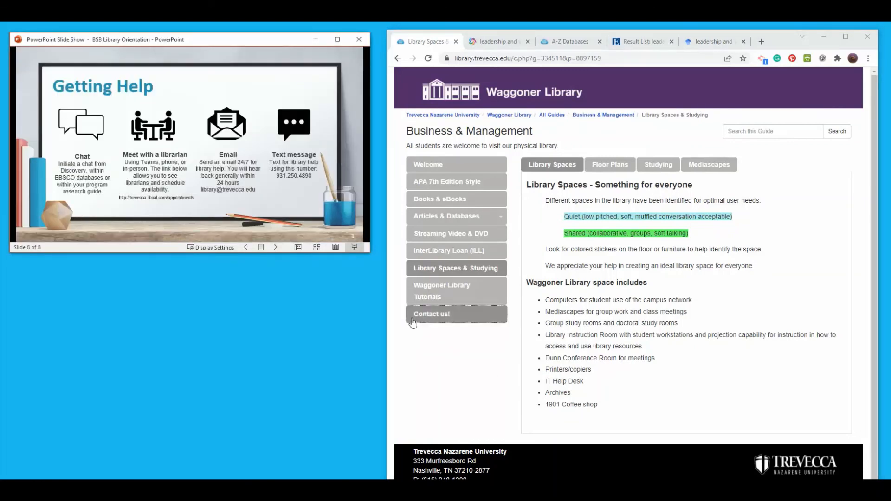
left_click(428, 318)
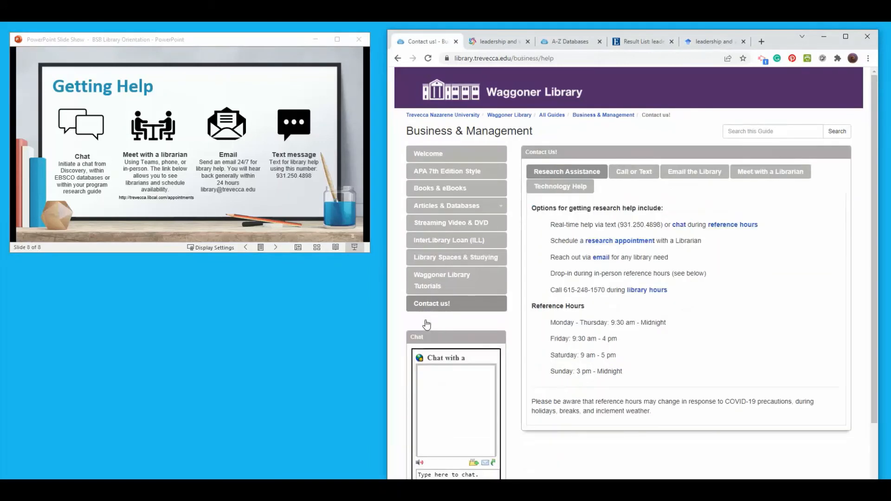
scroll(500, 285, "down", 2)
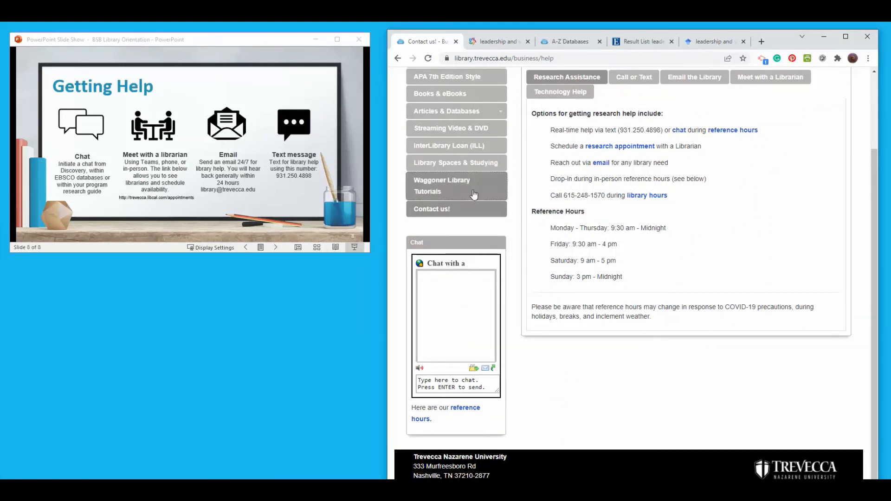
- View the Meet with a Librarian appointment information, then return to the guide's Welcome page
left_click(784, 84)
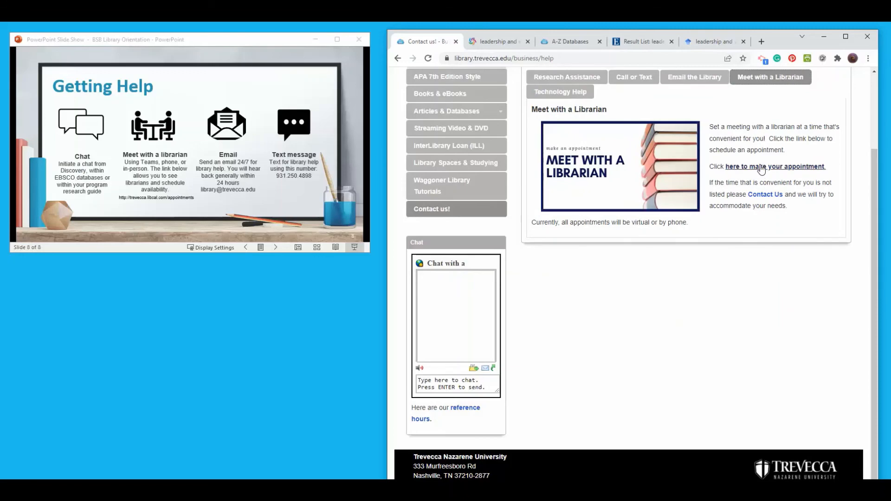
scroll(514, 158, "up", 3)
left_click(446, 154)
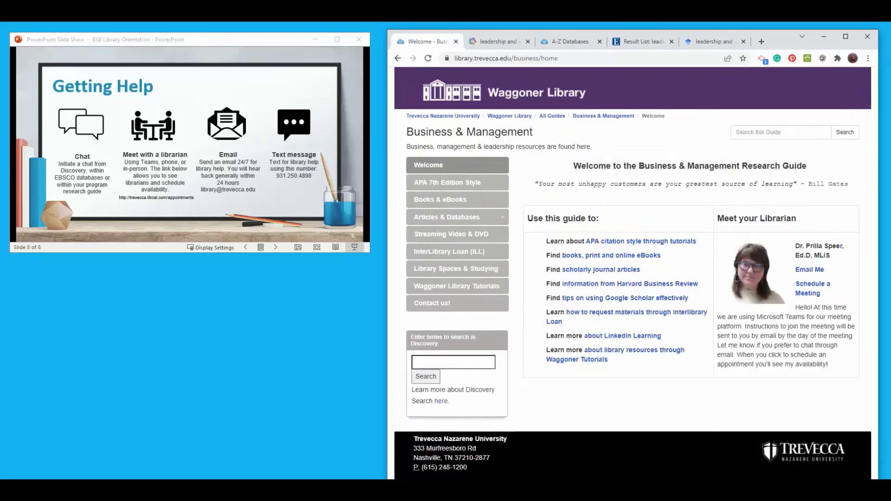